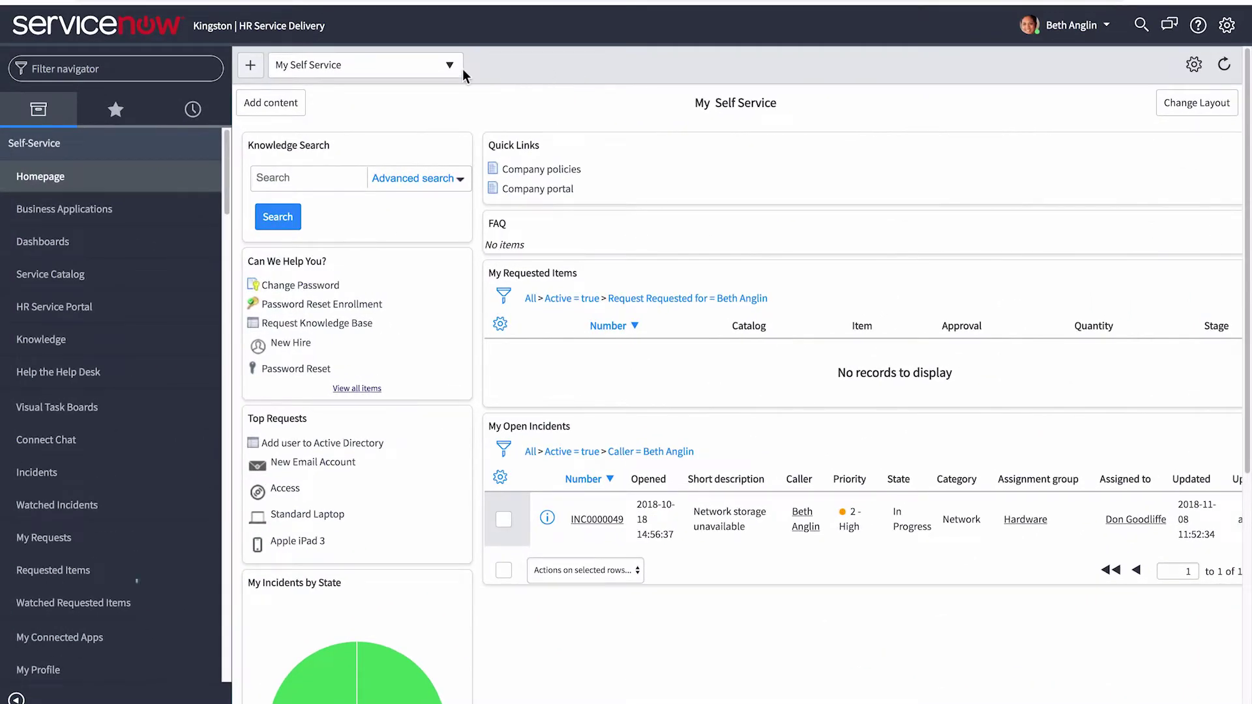
- Filter the navigator for 'hr integrations' and open the HR integration Sources list
click(98, 68)
text(hr integrations)
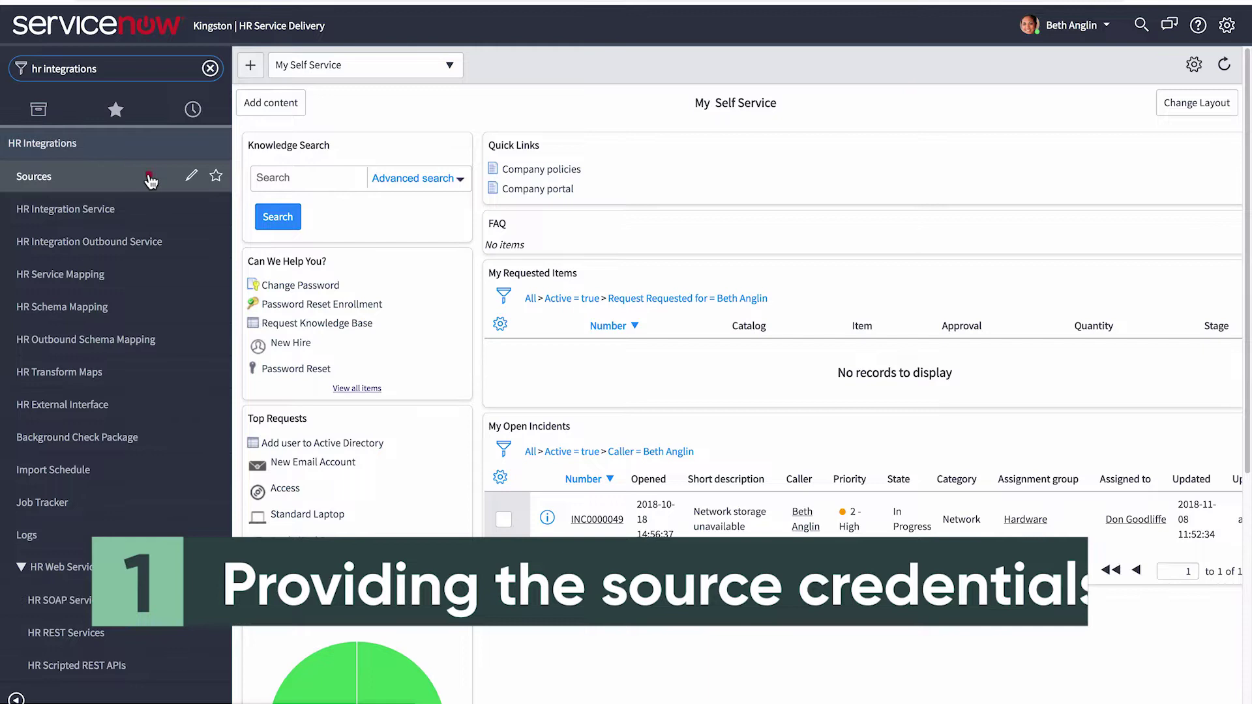
click(149, 179)
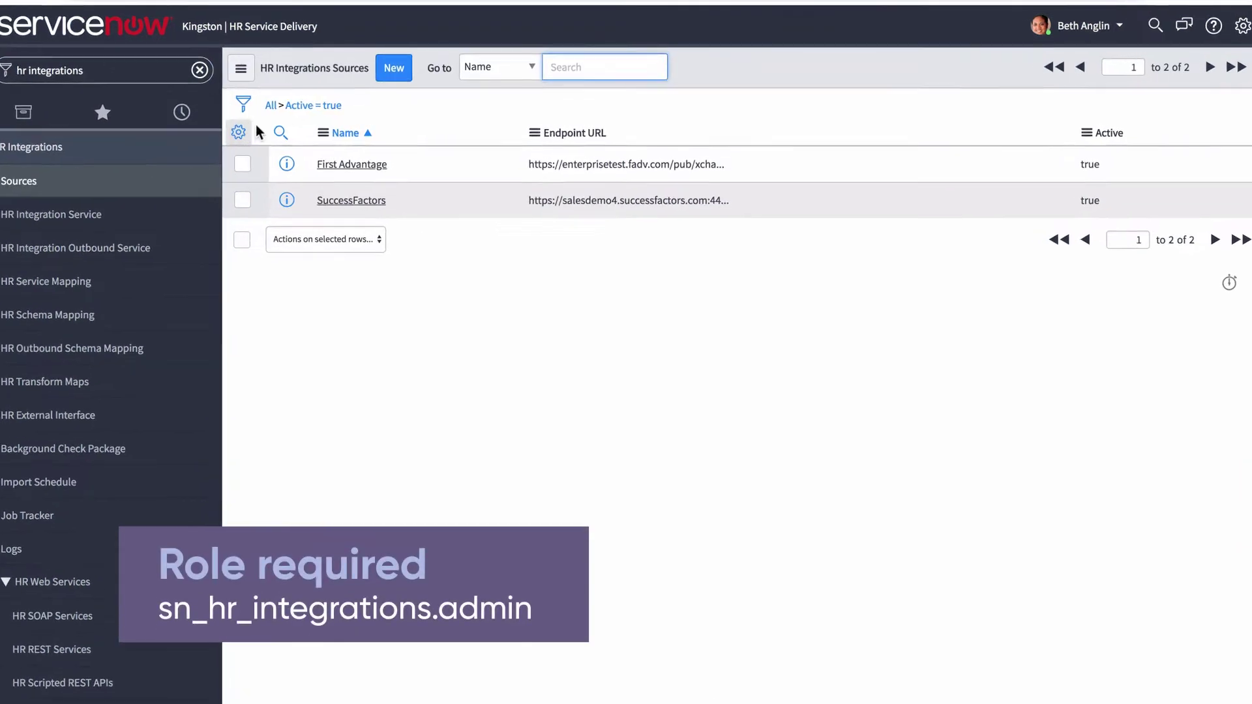
- Start a new source record, back out of it, and open the SuccessFactors source
click(375, 73)
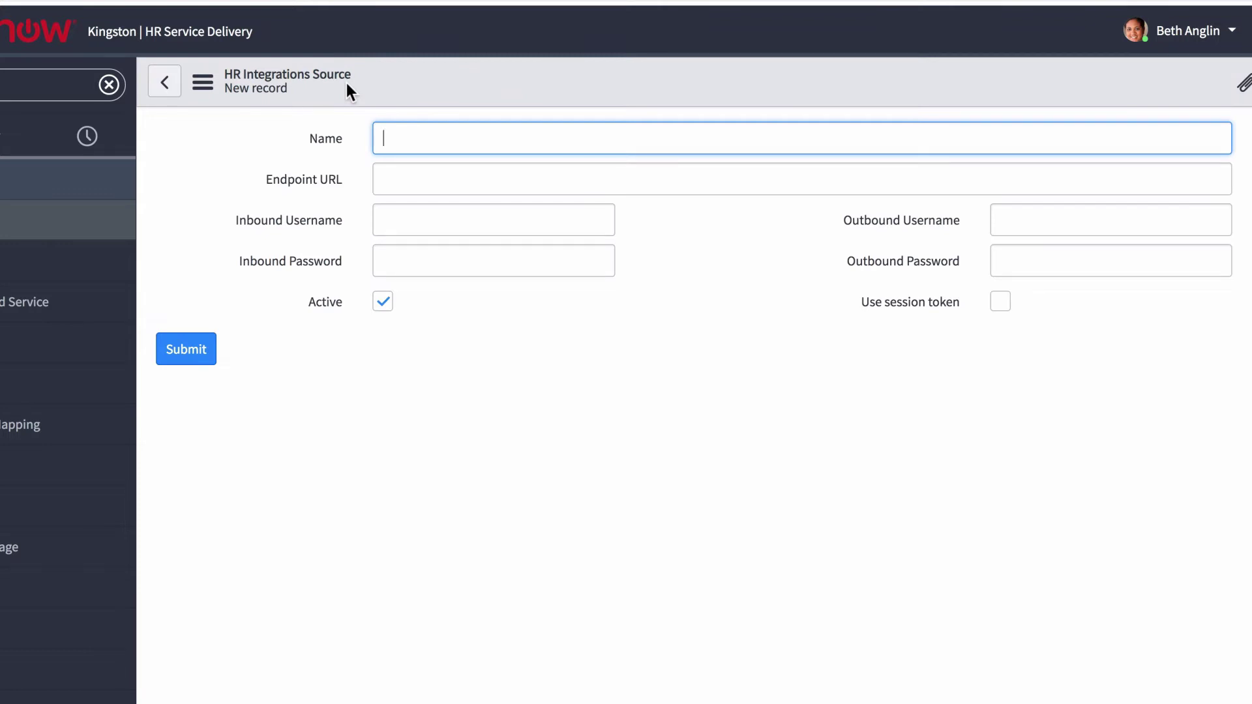
click(384, 138)
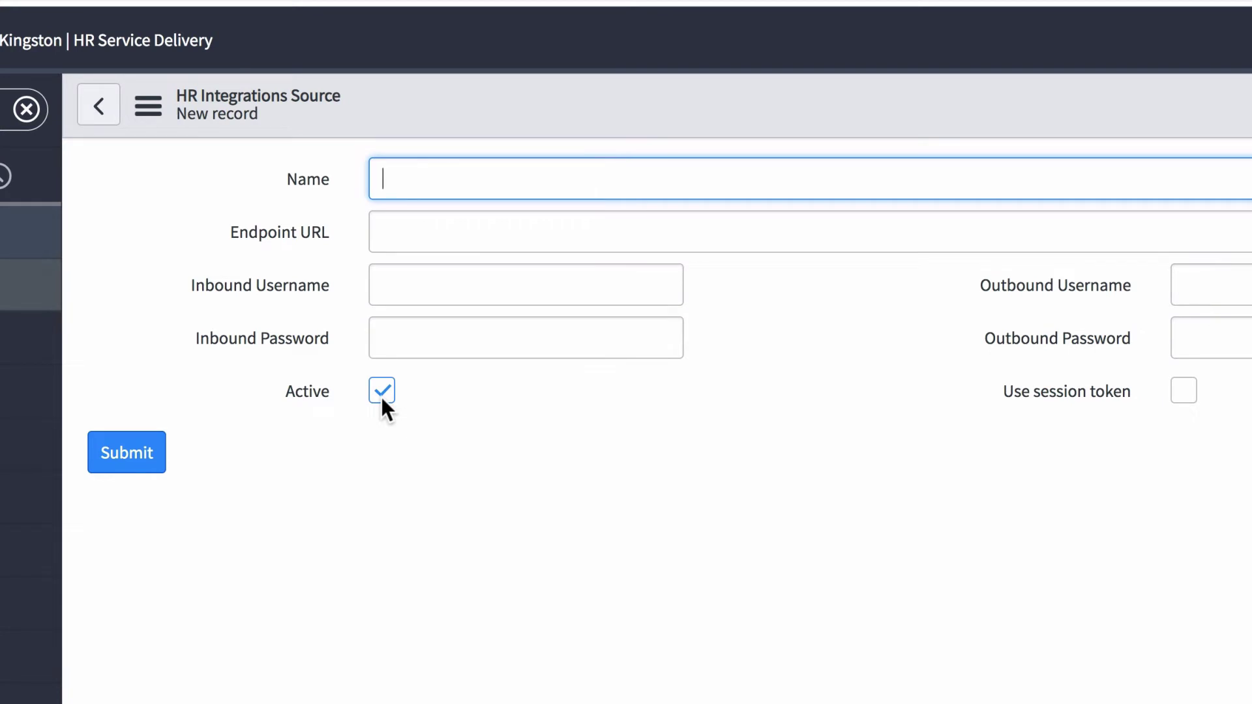
click(99, 105)
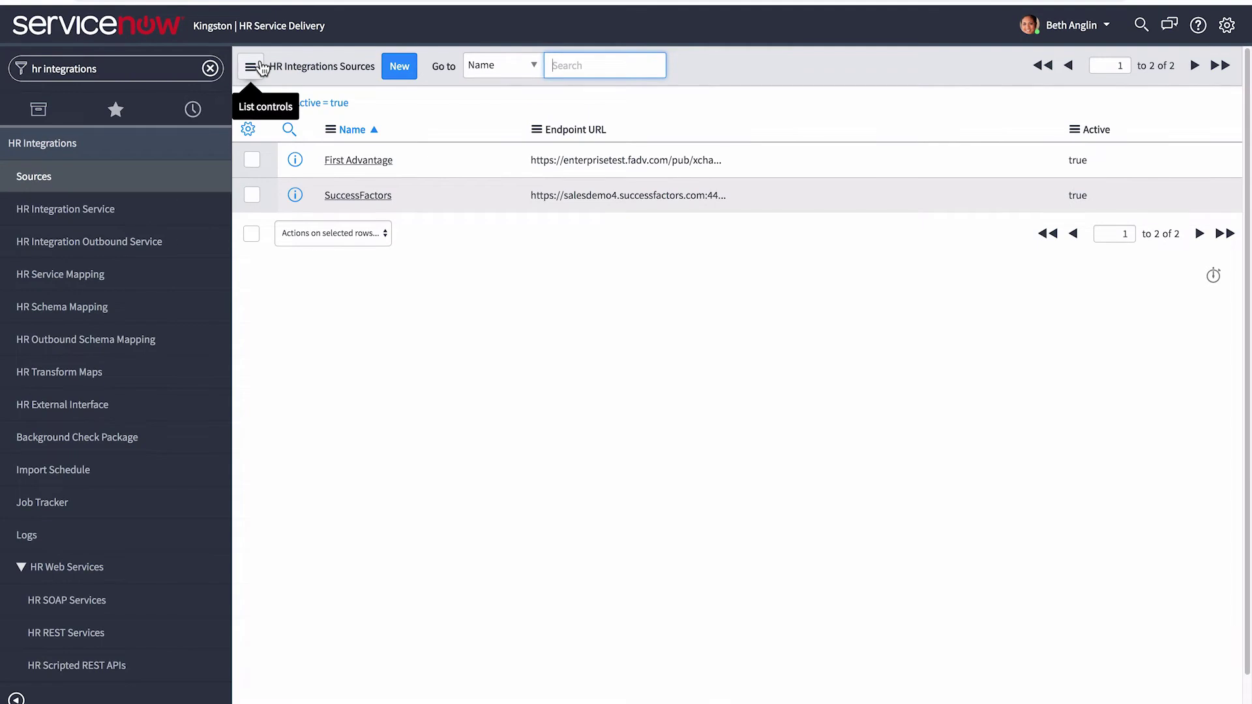
click(356, 195)
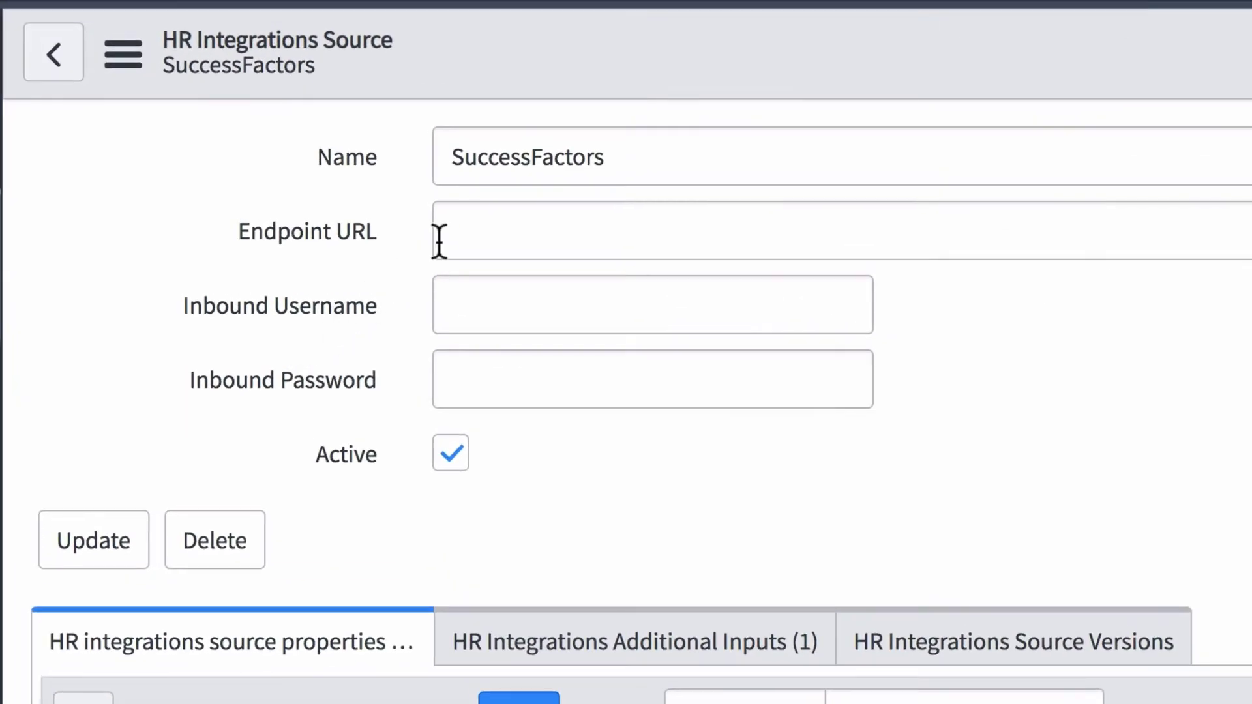
click(486, 232)
text(https://testurl)
click(475, 305)
text(inbounduser)
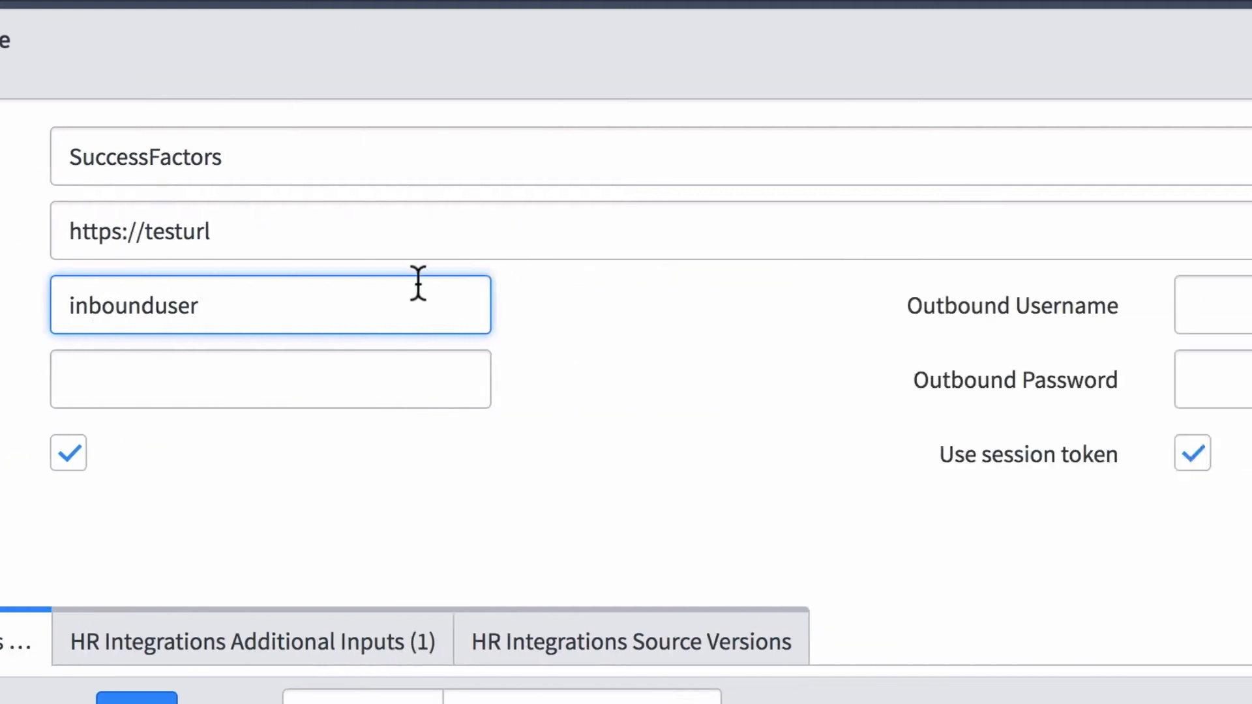
click(1185, 302)
text(out)
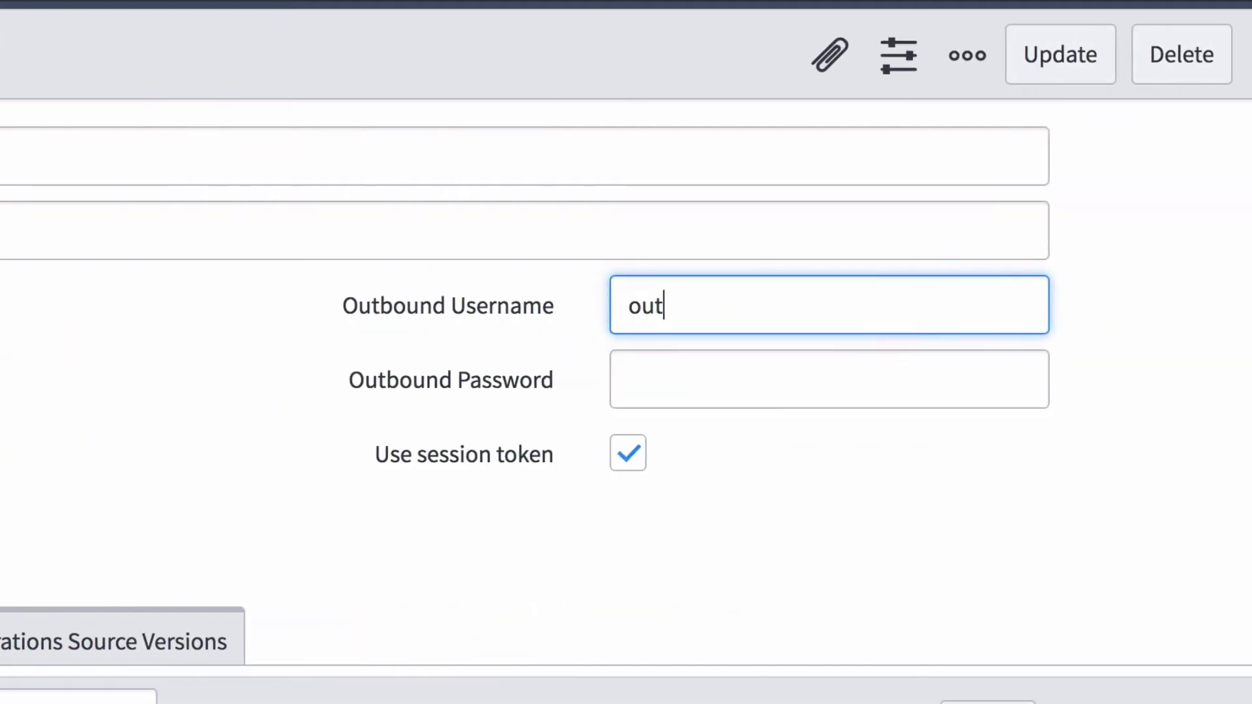
text(bounduser)
- Enter the inbound and outbound passwords for the SuccessFactors source
click(753, 384)
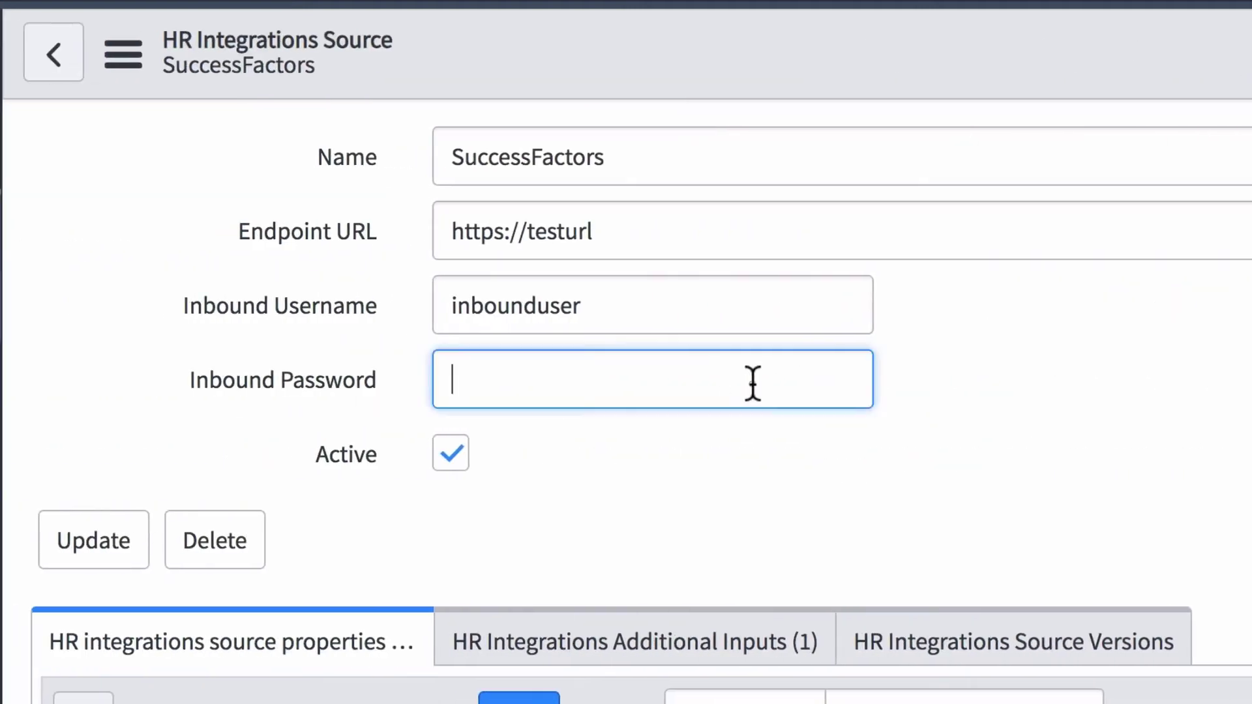
text(password)
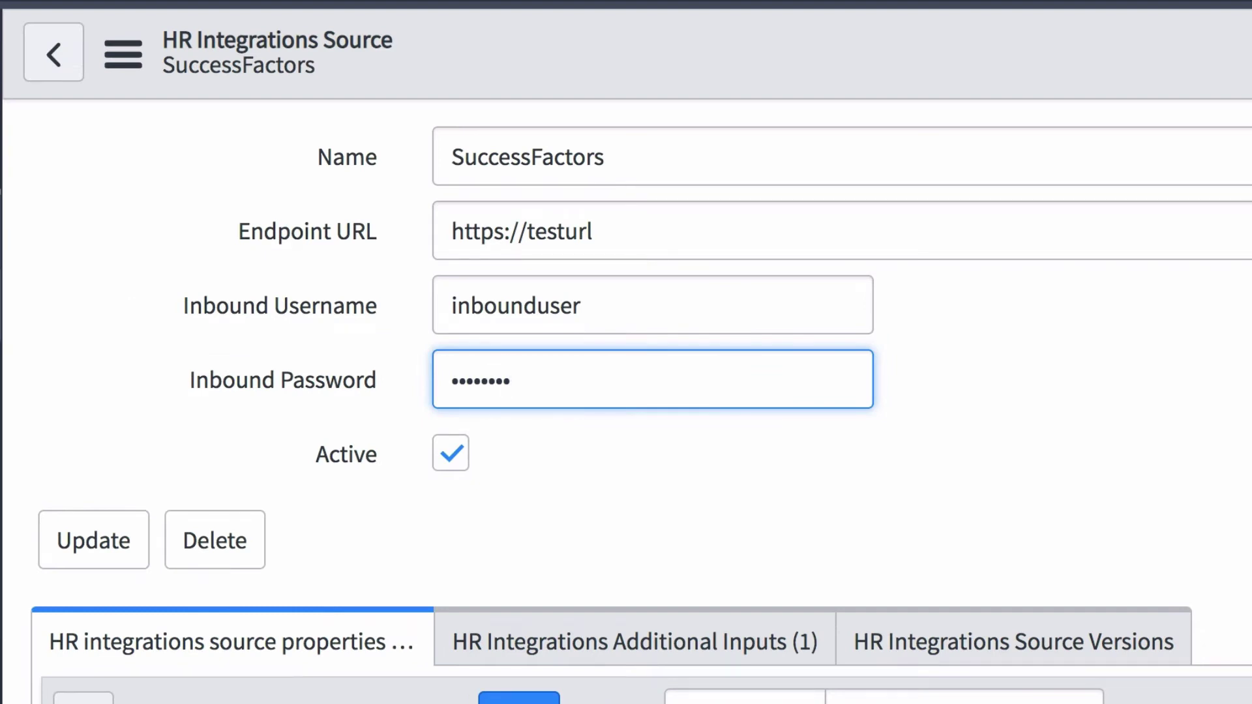
click(671, 386)
text(password)
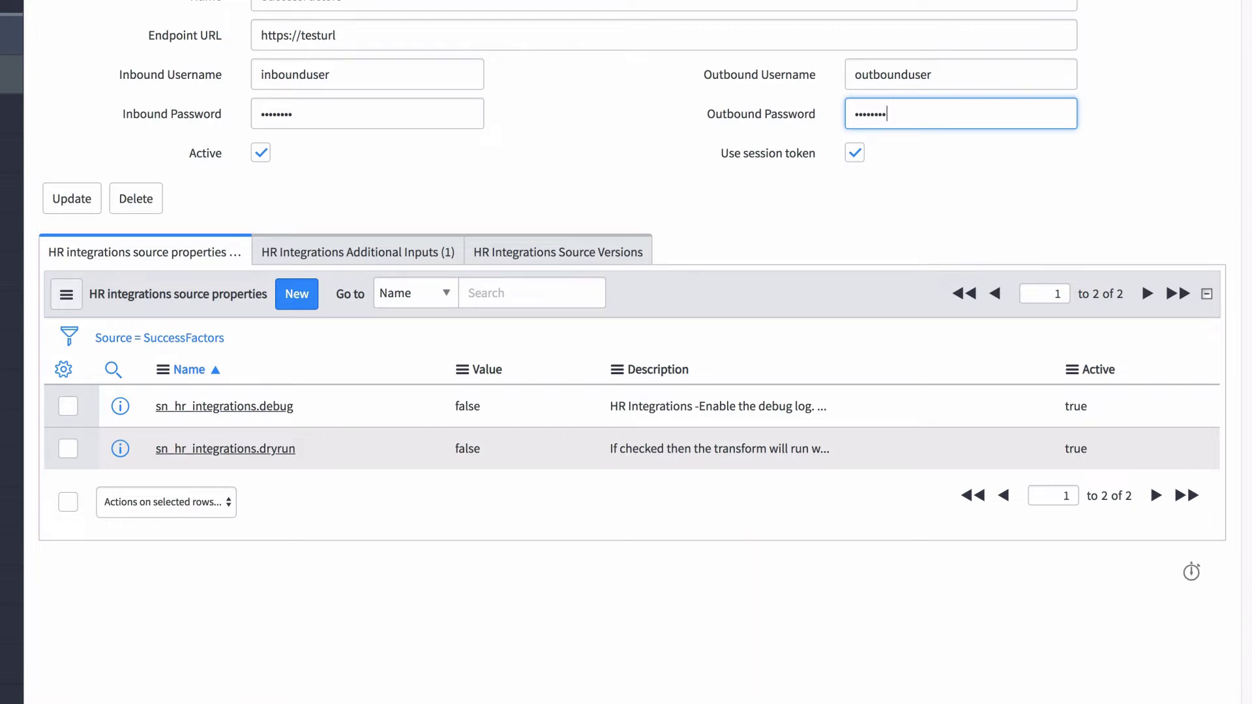
- Set sn_hr_integrations.debug and sn_hr_integrations.dryrun to True, then view the Additional Inputs list
double_click(469, 407)
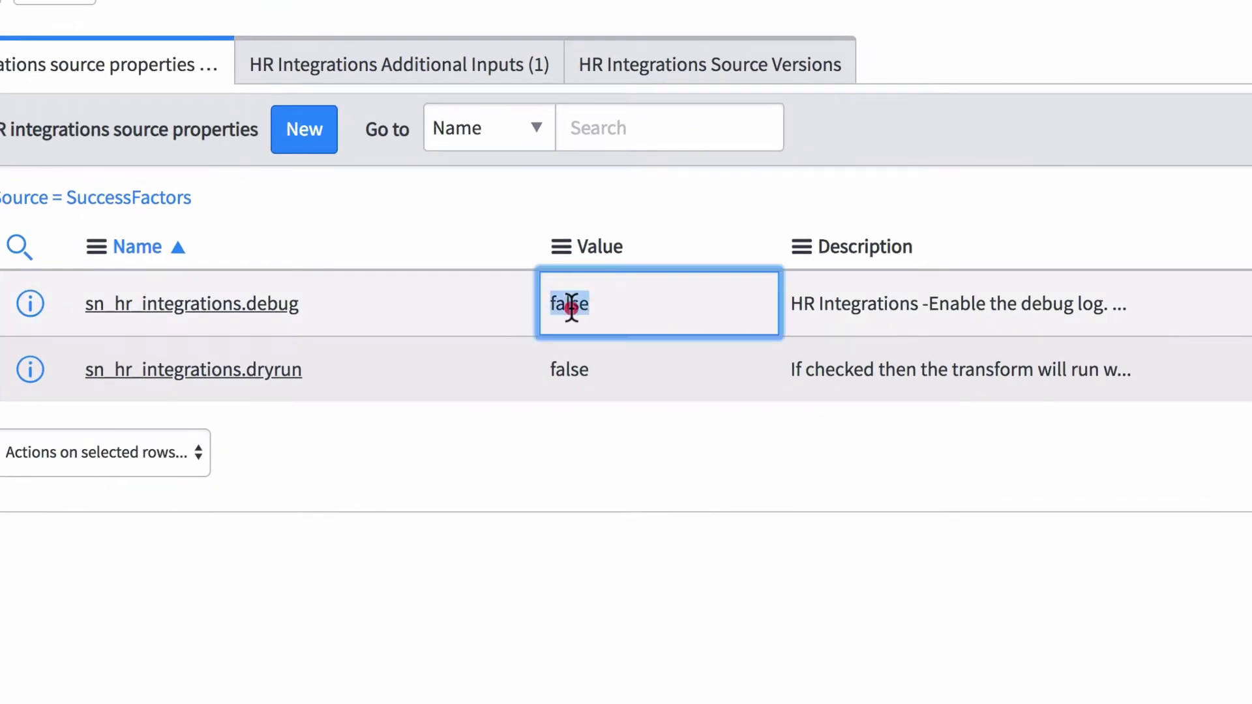
text(True)
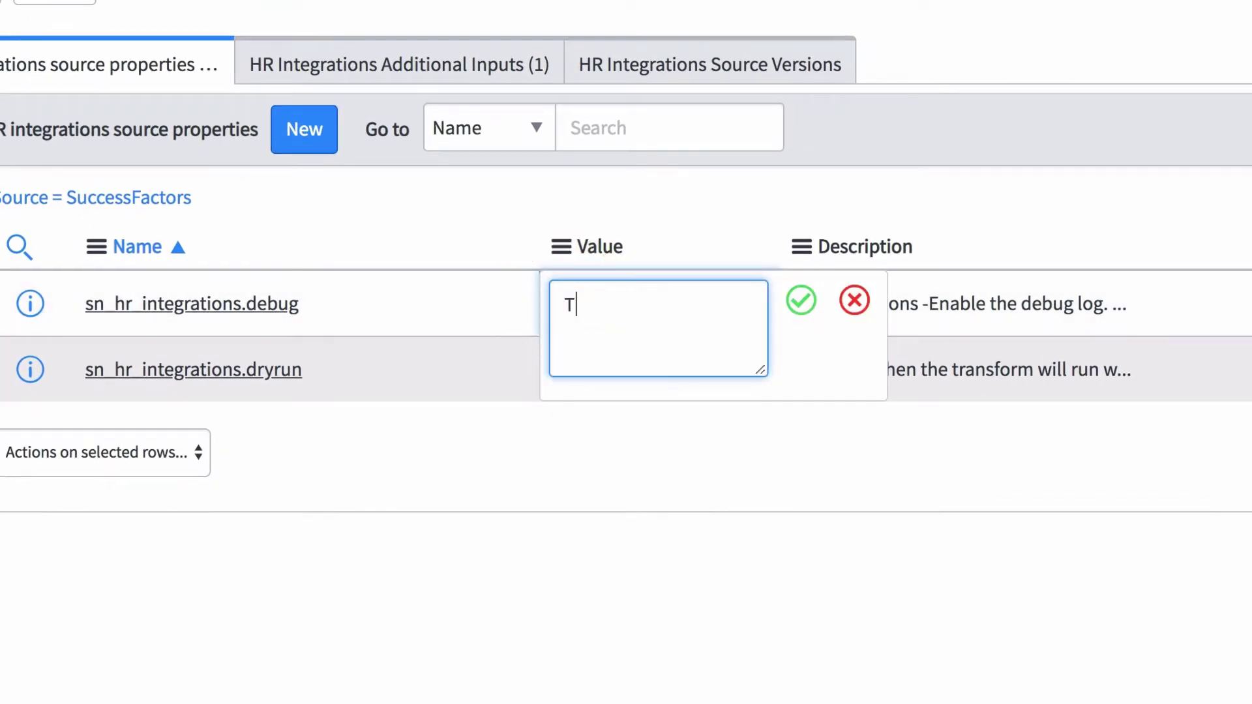
click(801, 300)
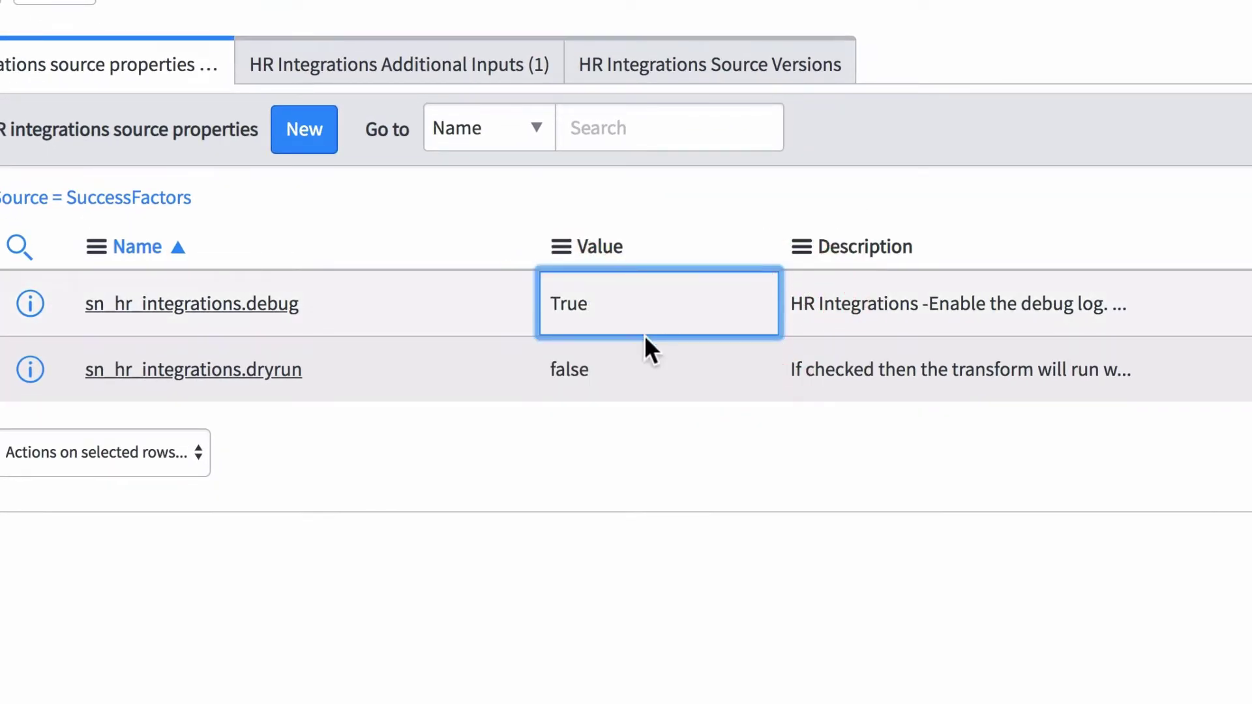
double_click(574, 371)
text(True)
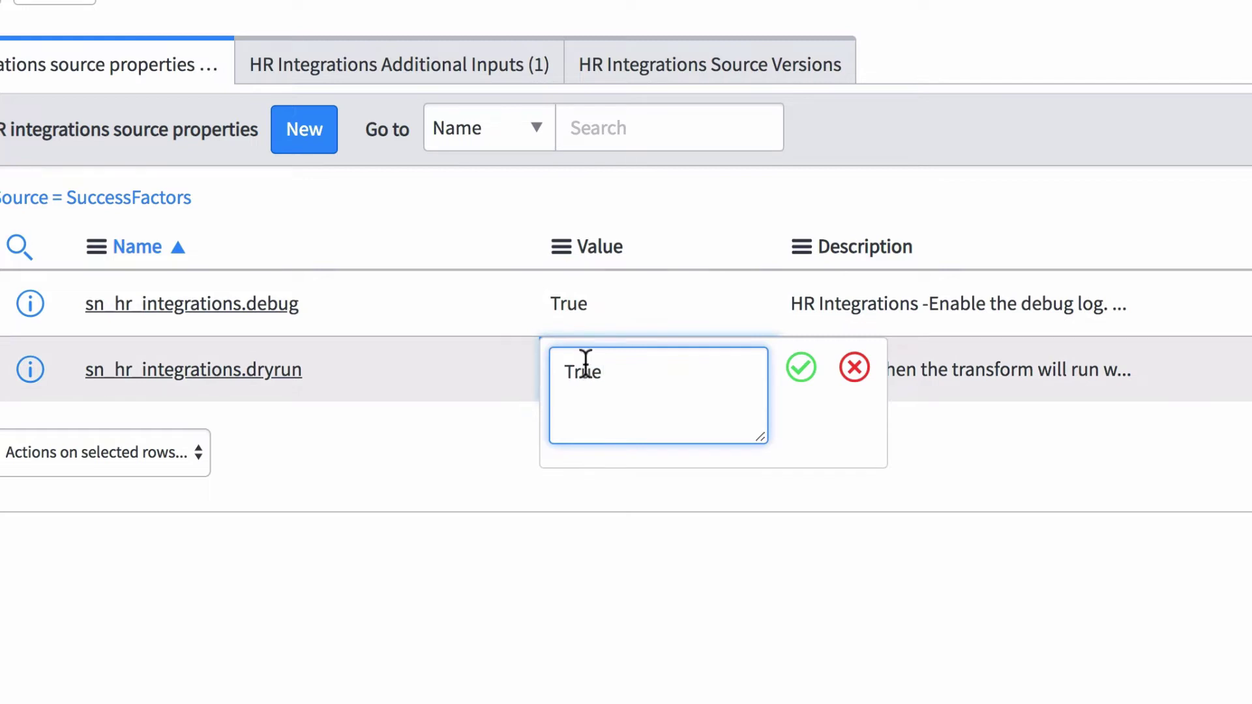
click(801, 369)
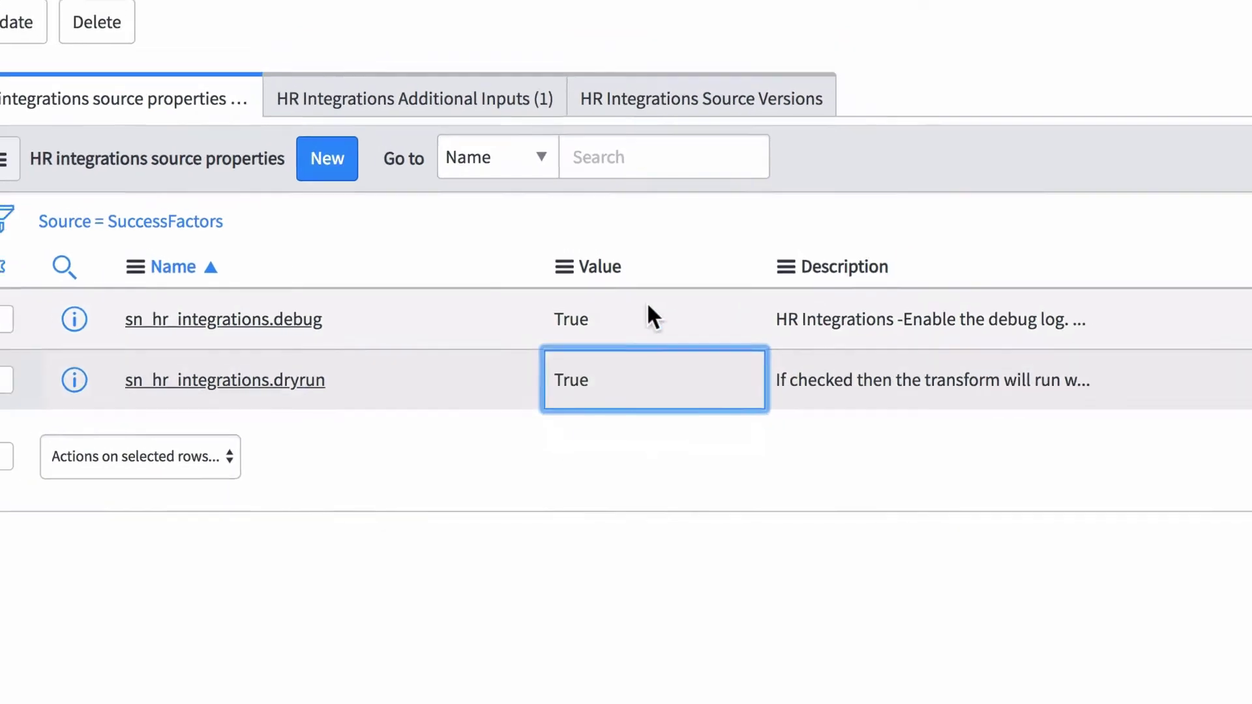
click(477, 186)
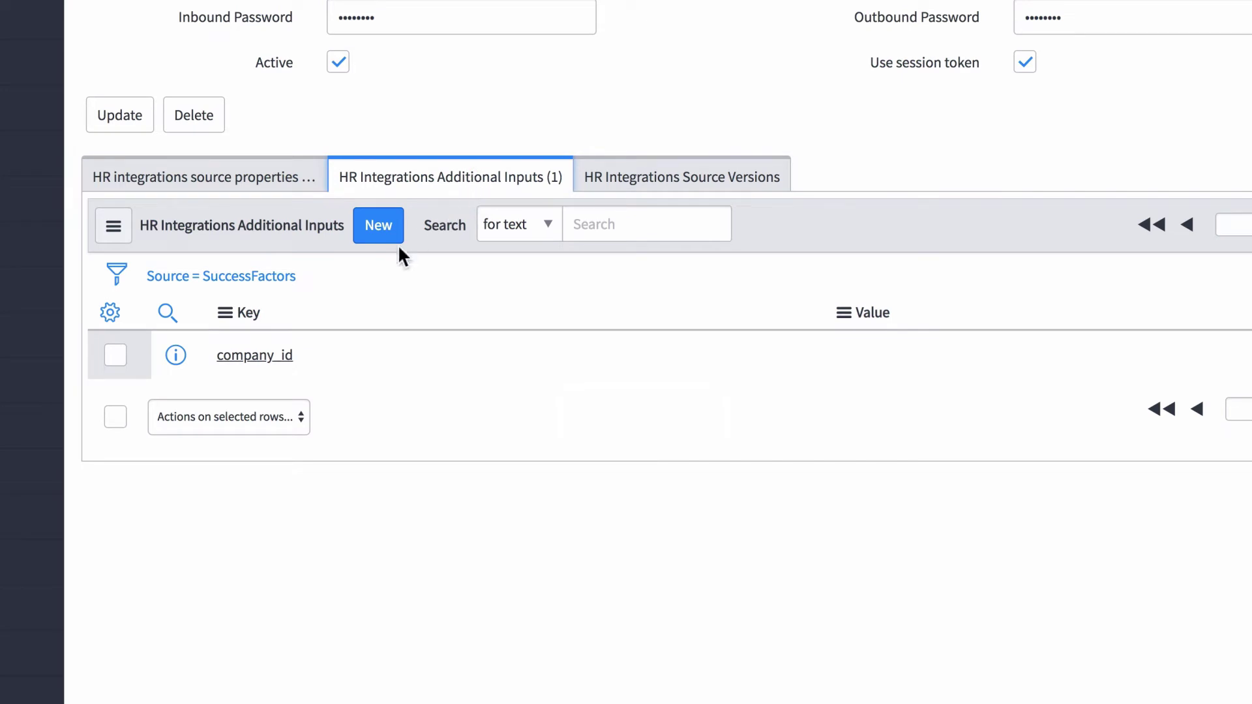
- Inspect the blank company_id additional input, return to the source, and view its HR Integrations Source Versions
click(280, 355)
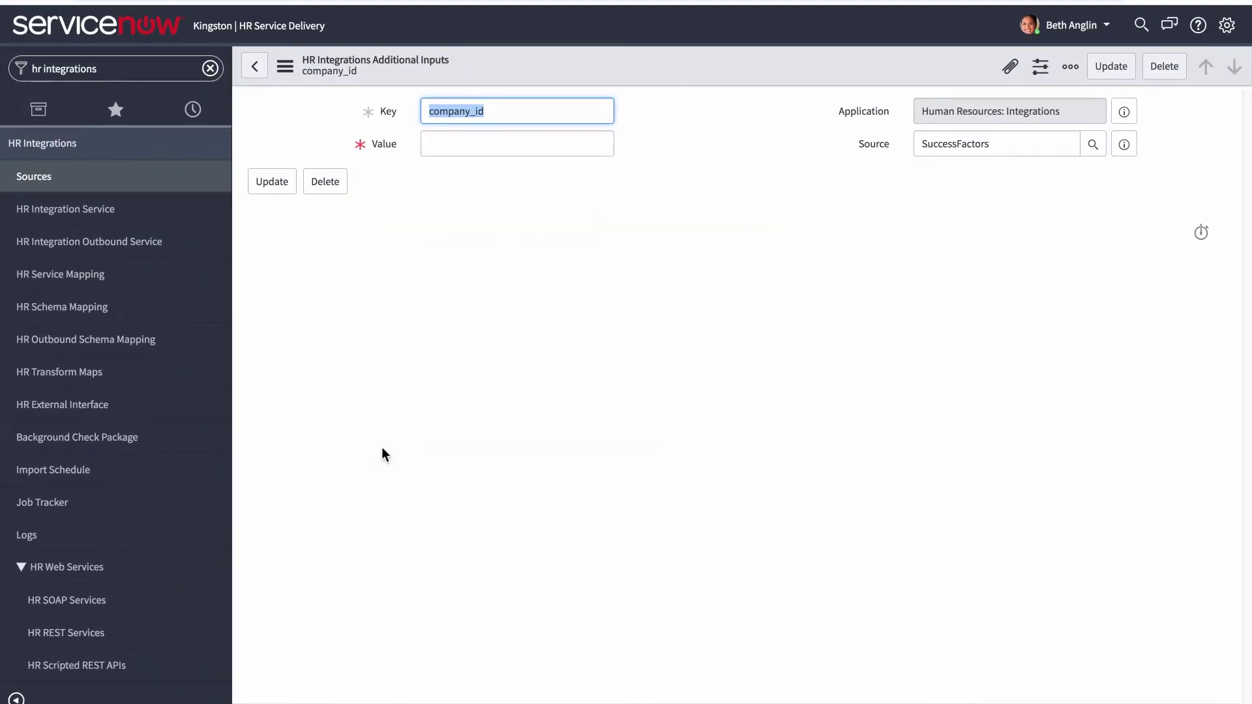
click(256, 66)
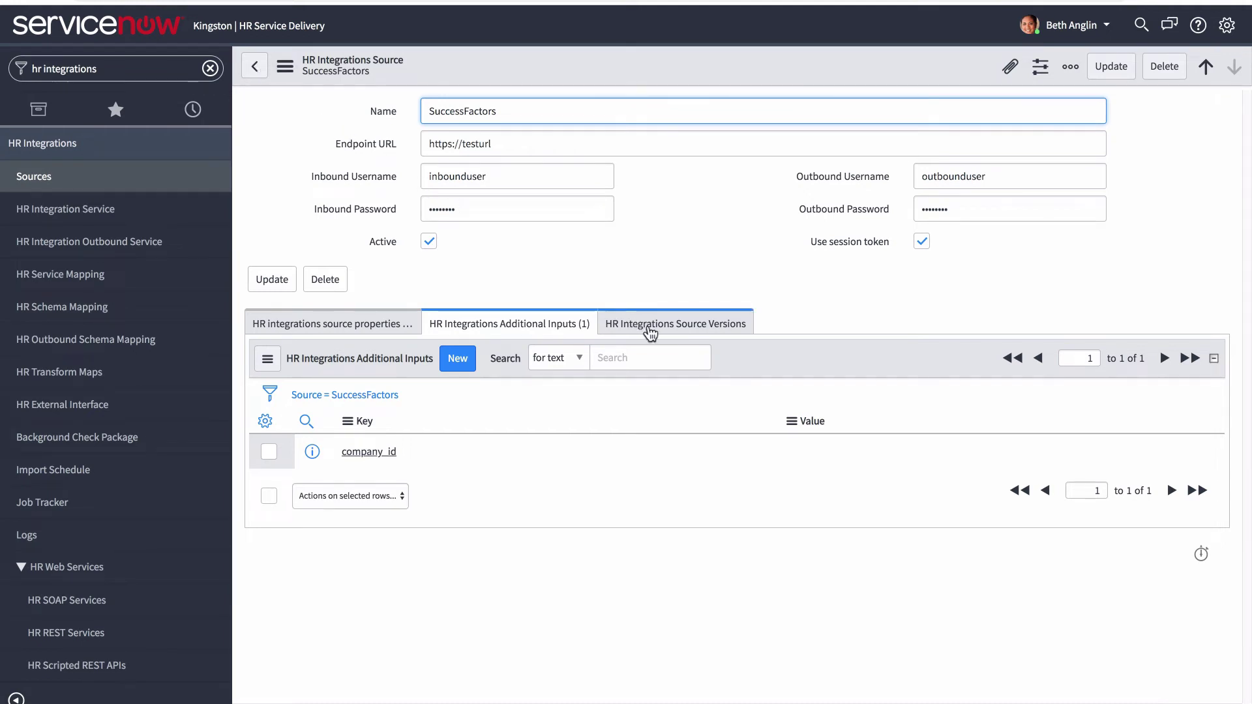
click(649, 330)
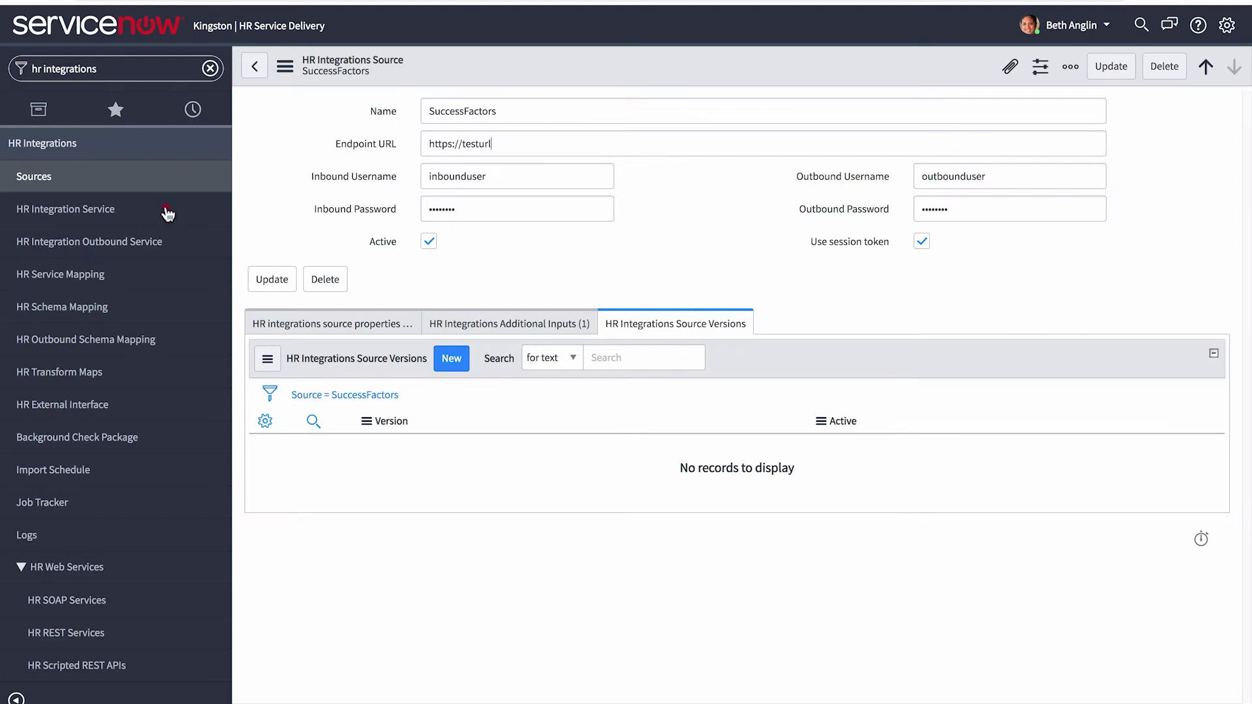
- Open the Departments service, then look up sn_hr_ tables under System Definition > Tables
click(168, 214)
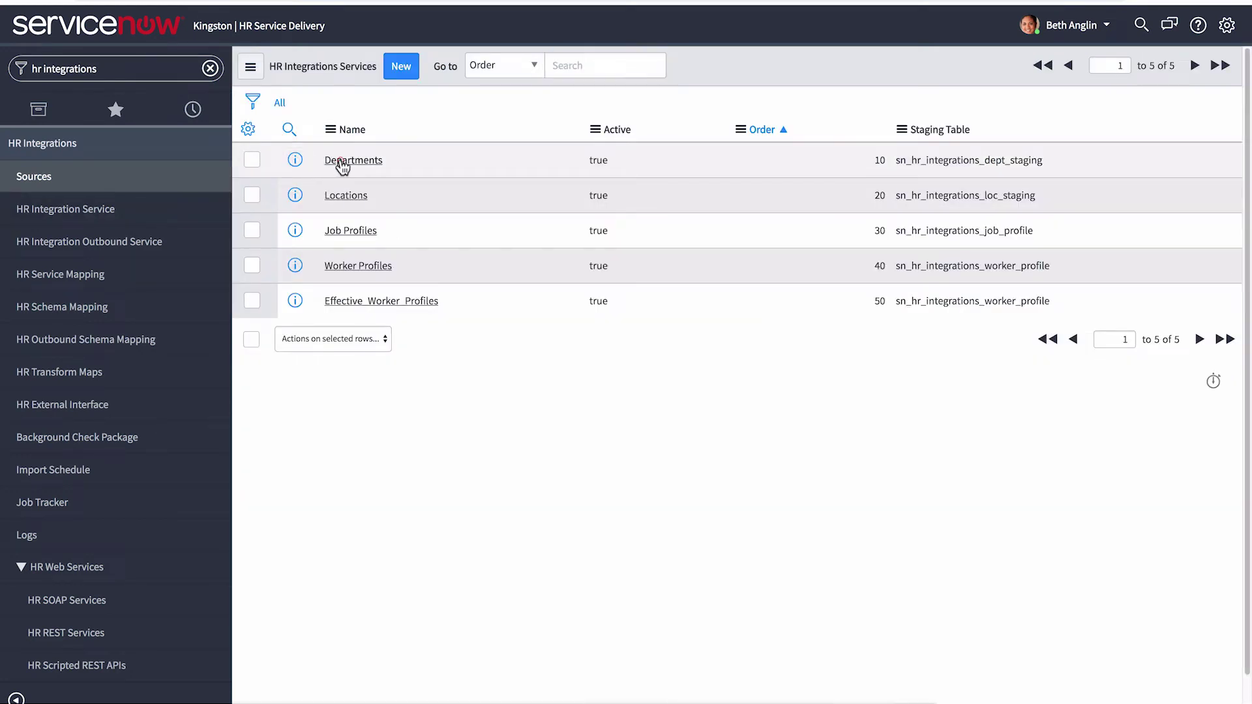
click(341, 163)
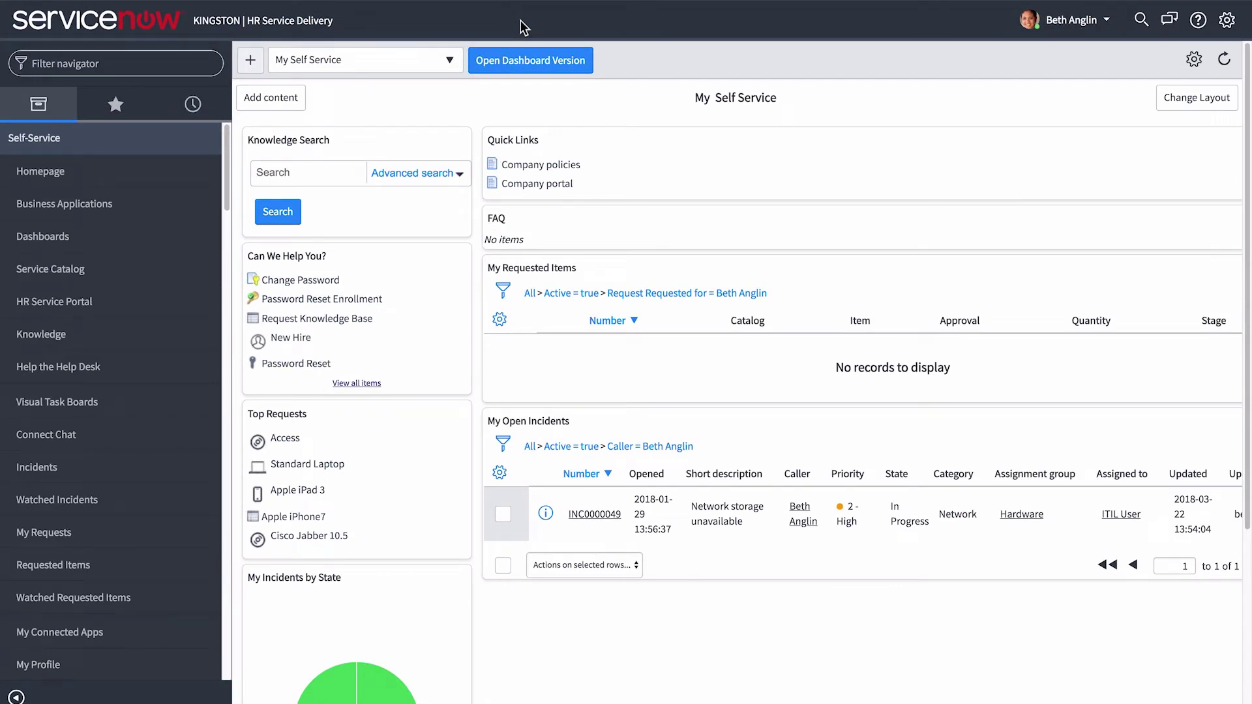
click(171, 63)
text(system definition)
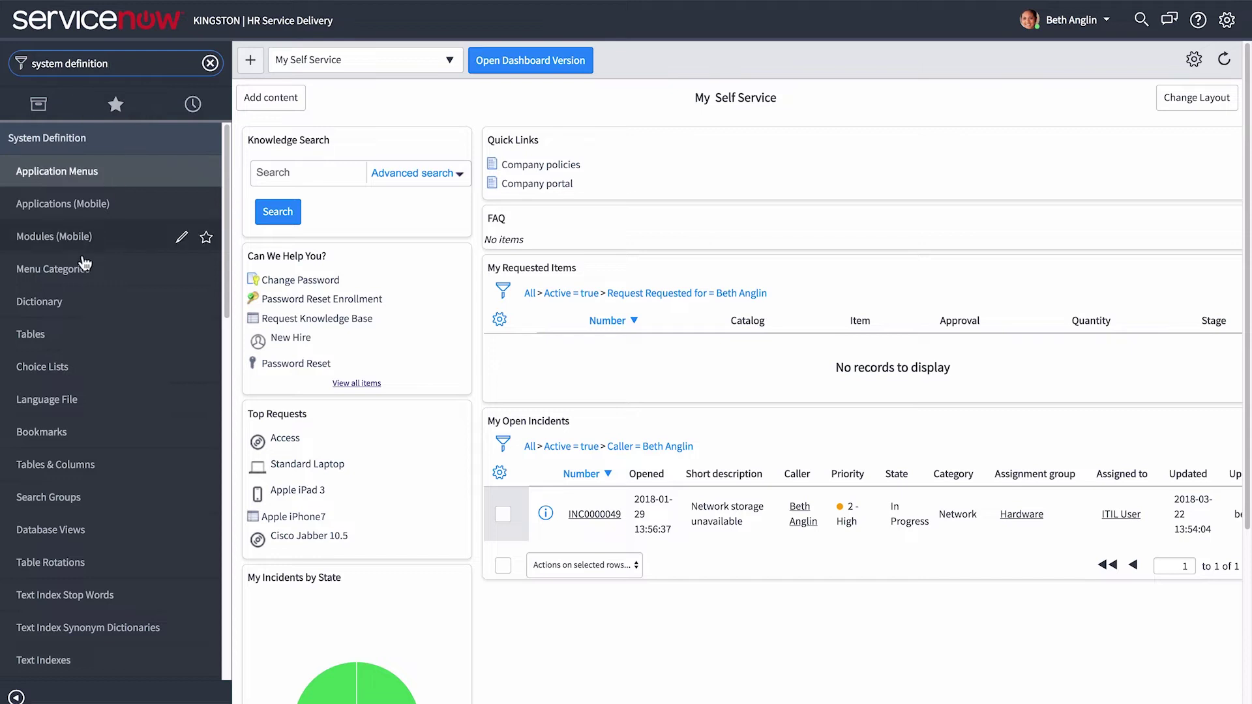
click(72, 335)
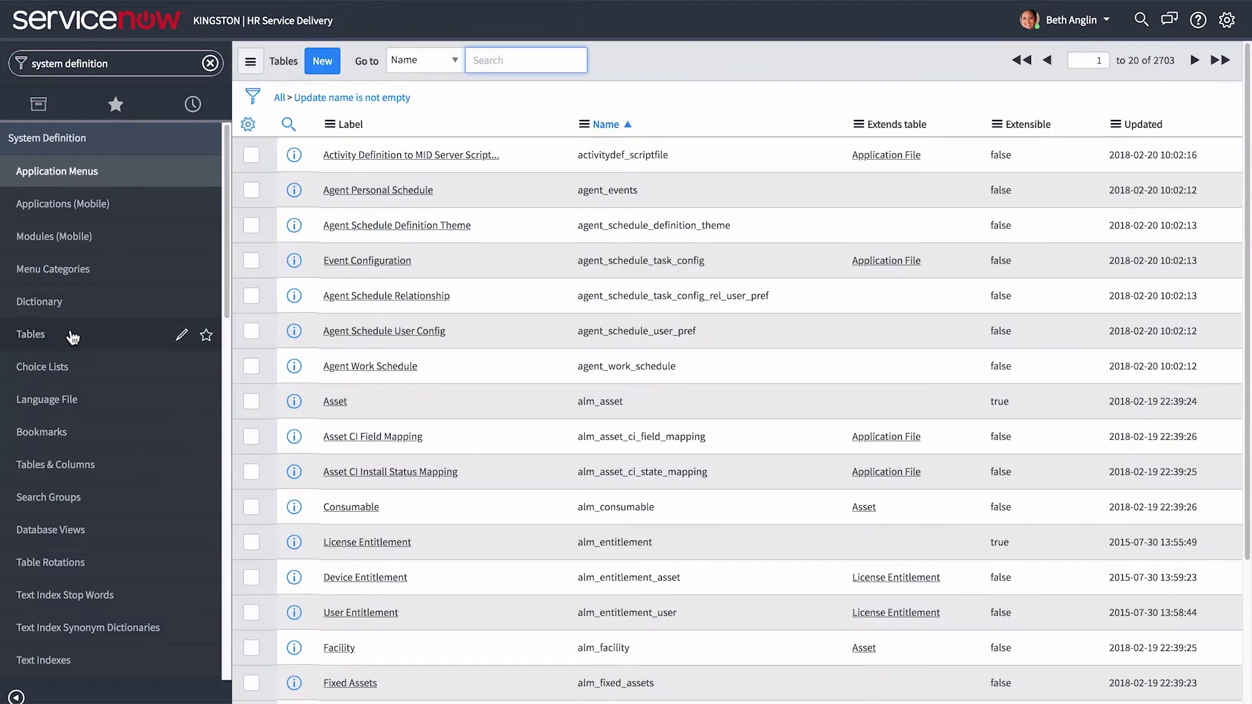
text(sn_hr_)
key(Return)
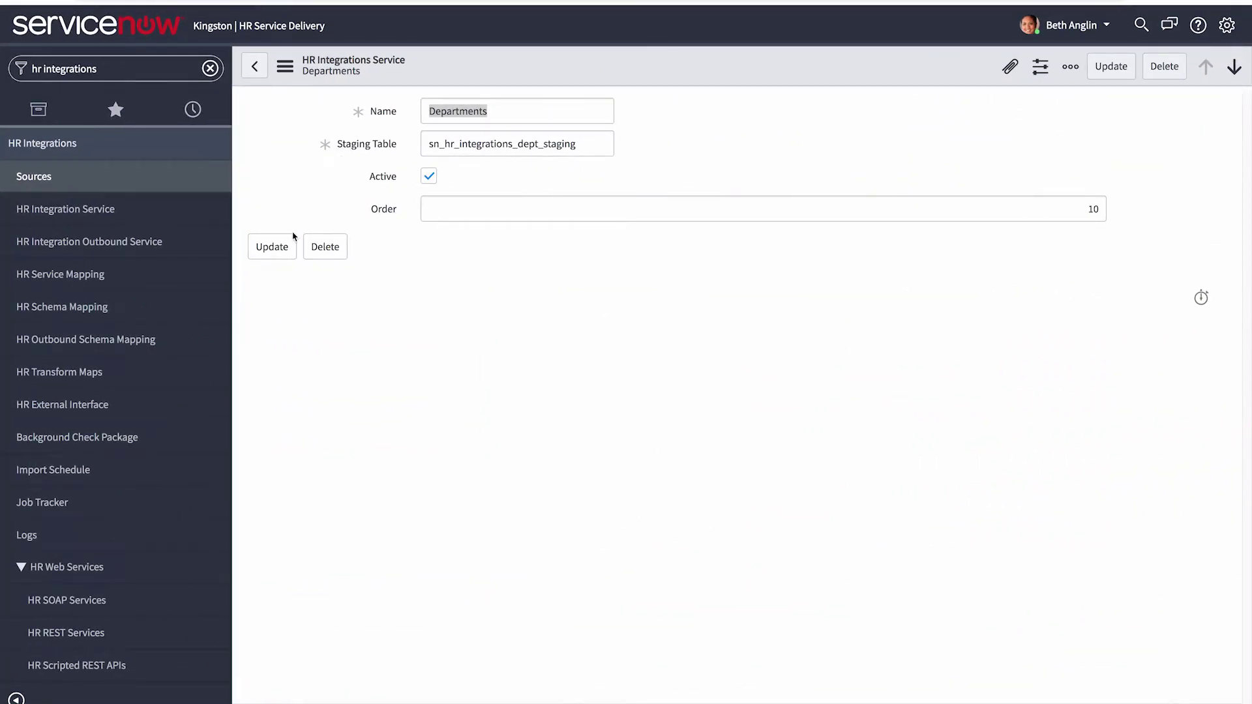
click(89, 636)
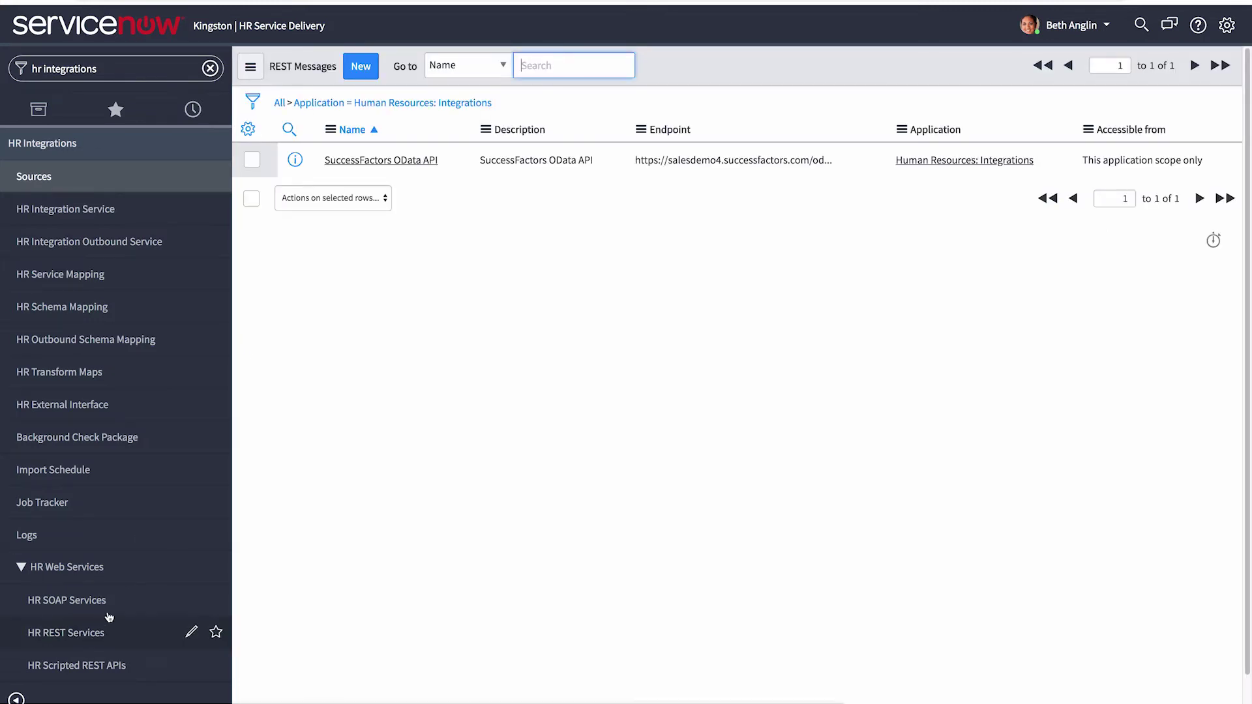
- Open the SuccessFactors OData API REST message and view its Basic auth profile details
click(360, 162)
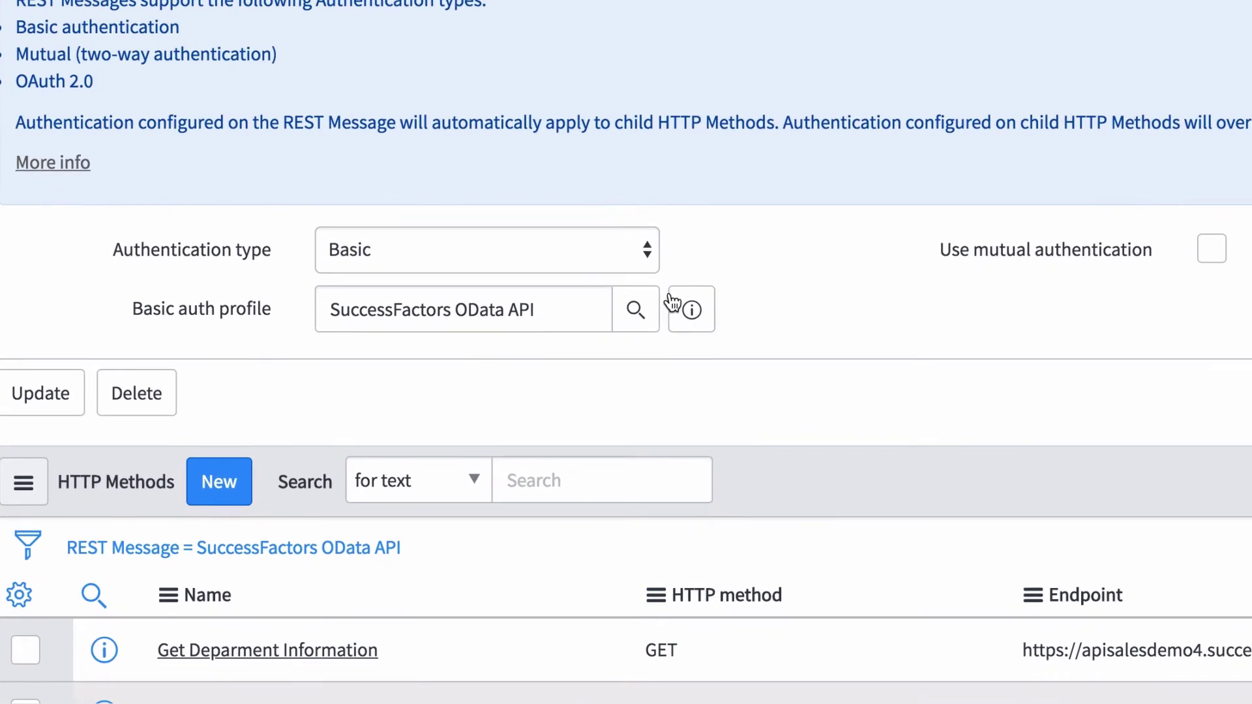
click(632, 485)
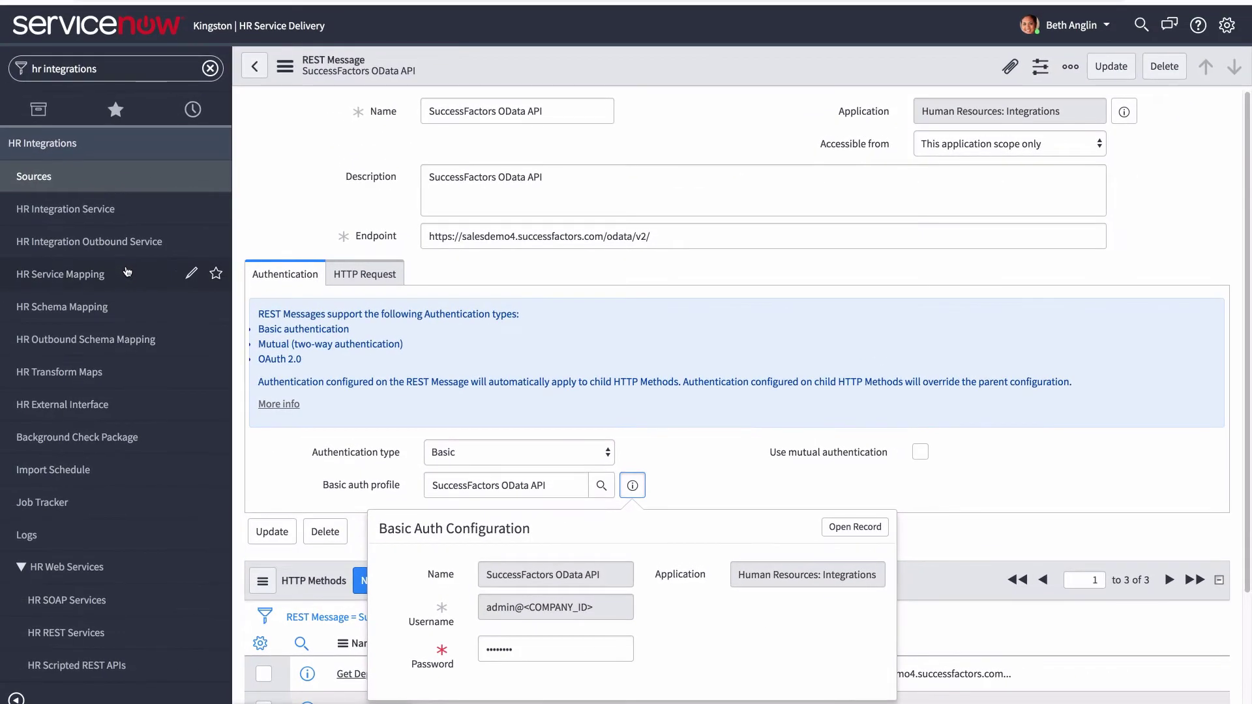
click(127, 273)
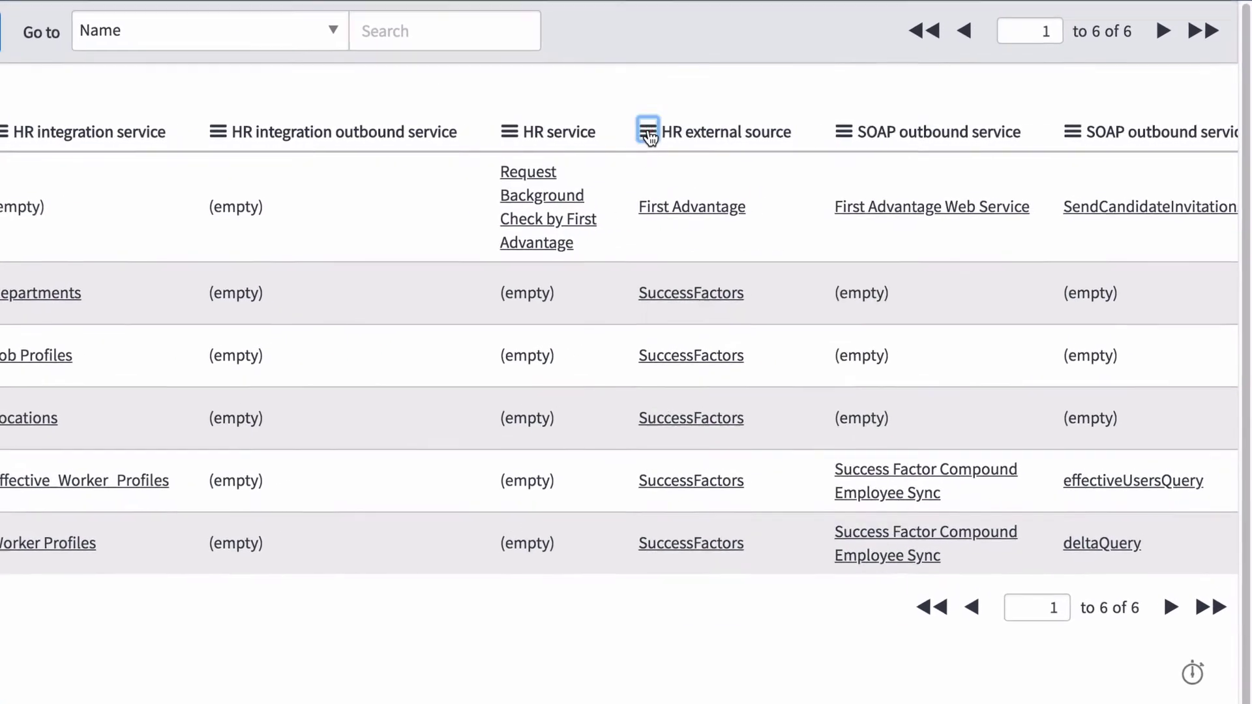
- Group service mappings by HR external source and open the SuccessFactors - Departments mapping
click(649, 134)
click(765, 239)
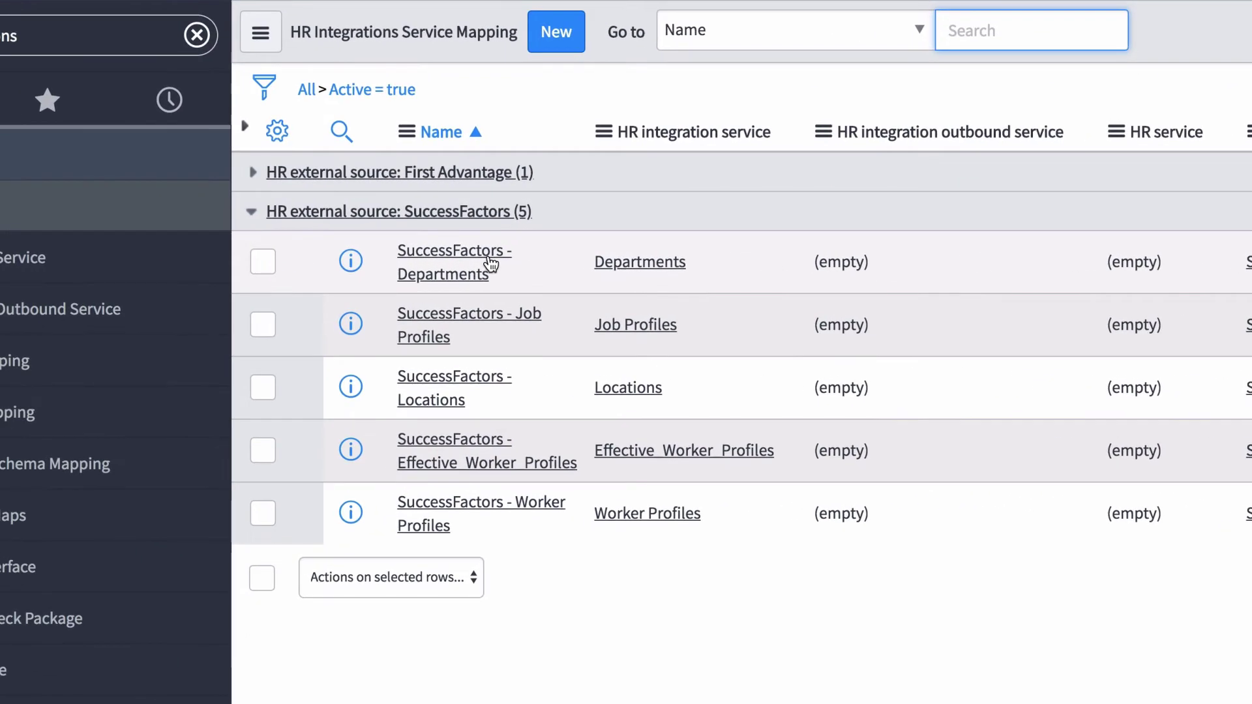
click(438, 255)
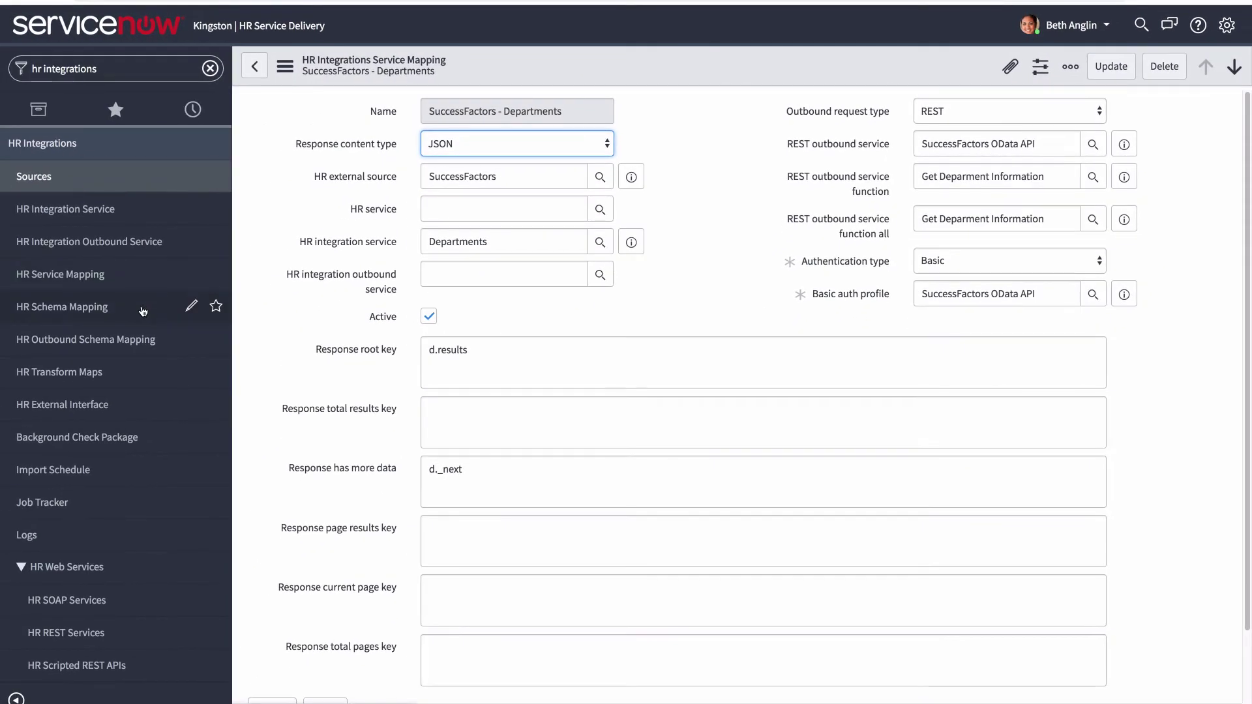
click(143, 311)
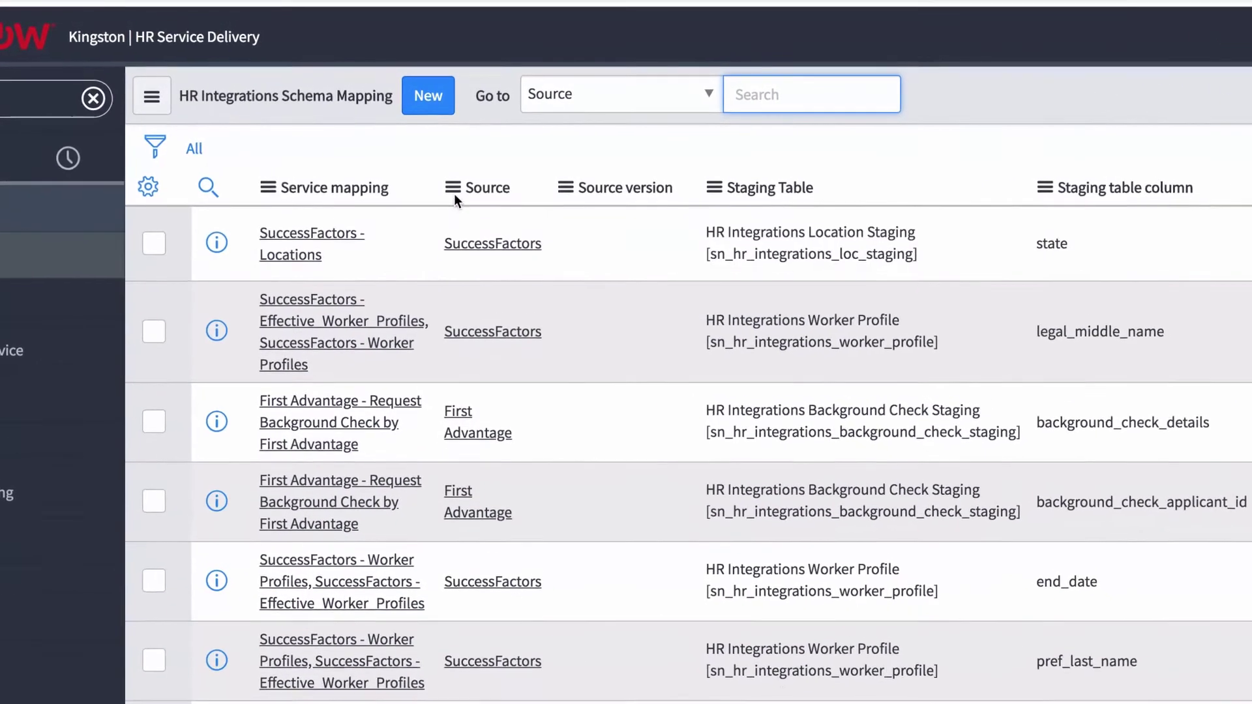
- Group schema mappings by Source, show SuccessFactors only, and open the SuccessFactors - Locations mapping
click(454, 174)
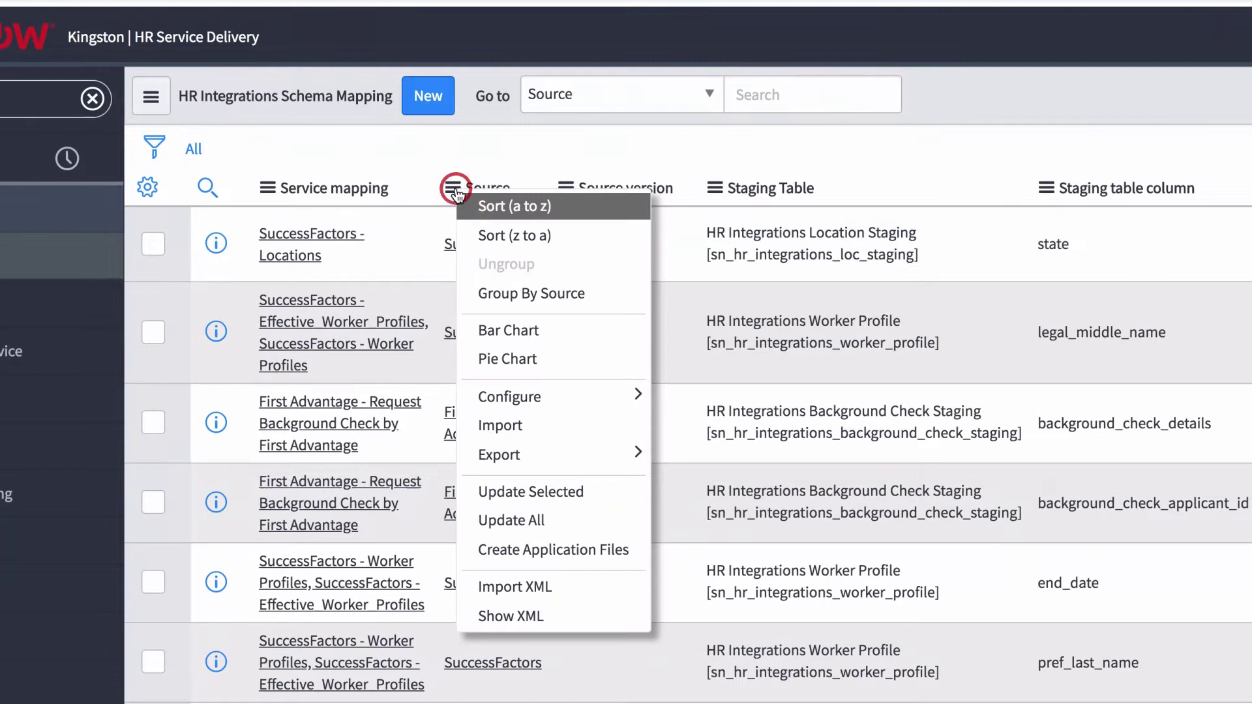
click(465, 295)
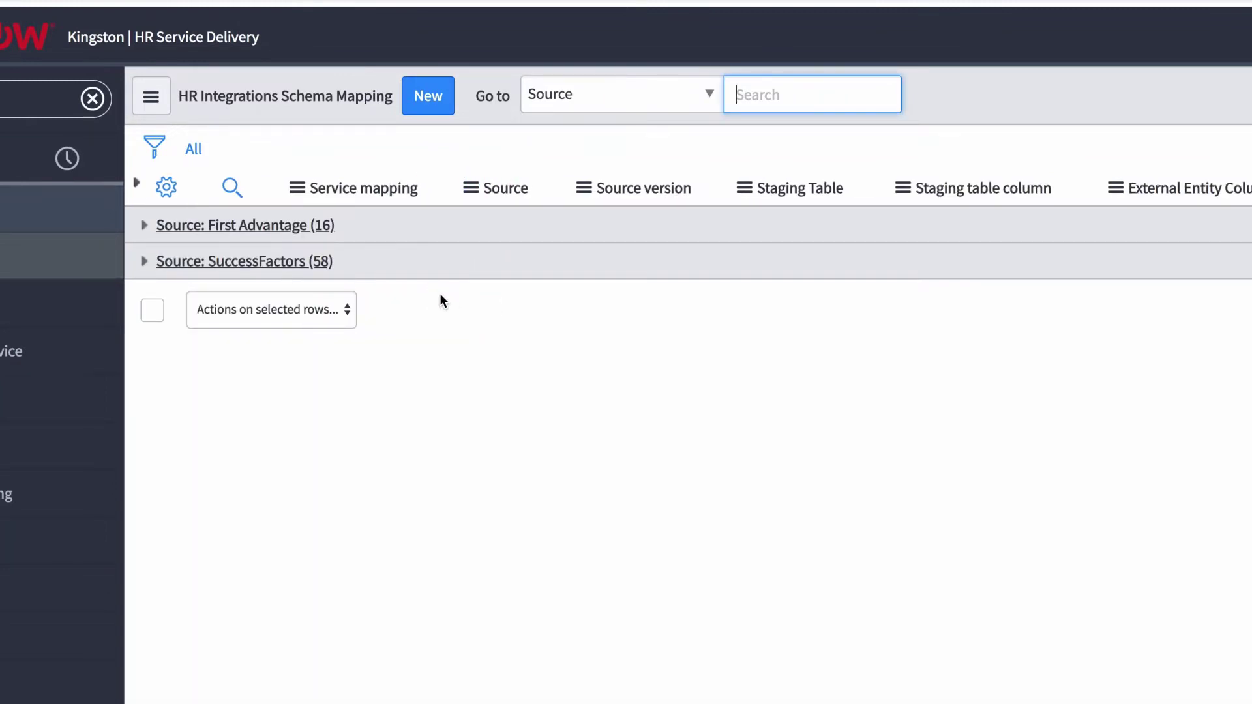
click(322, 261)
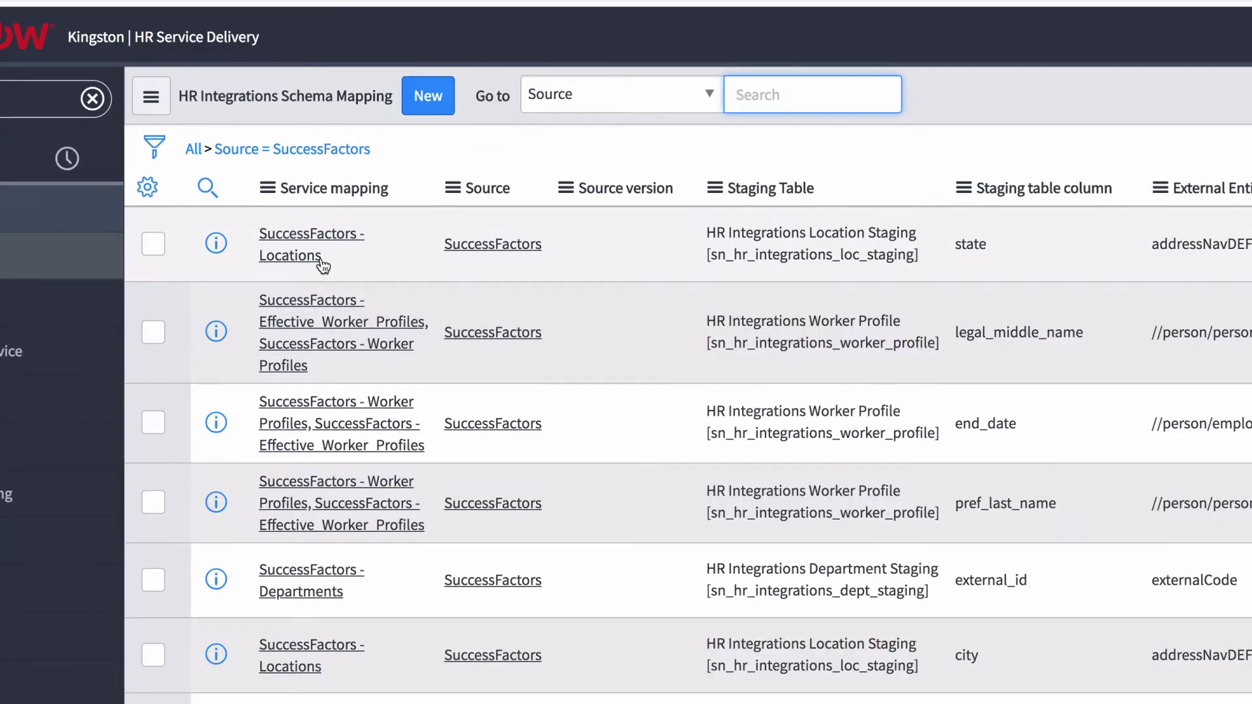
click(304, 254)
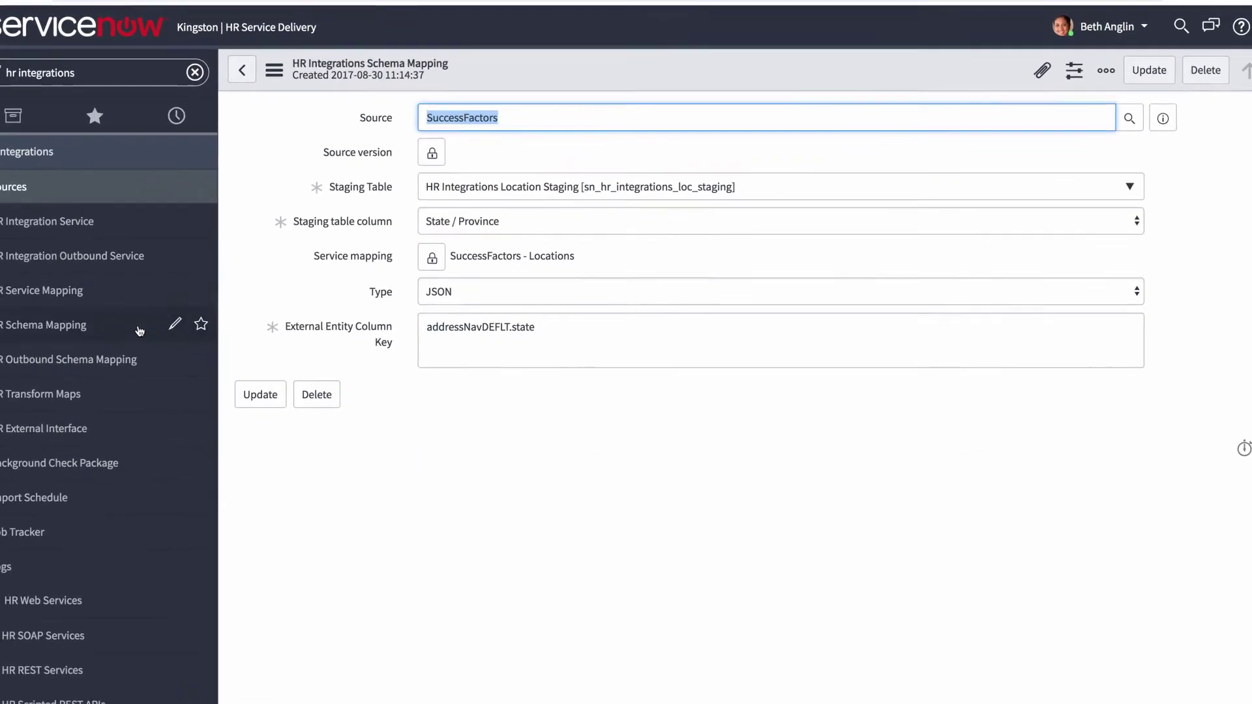
click(125, 382)
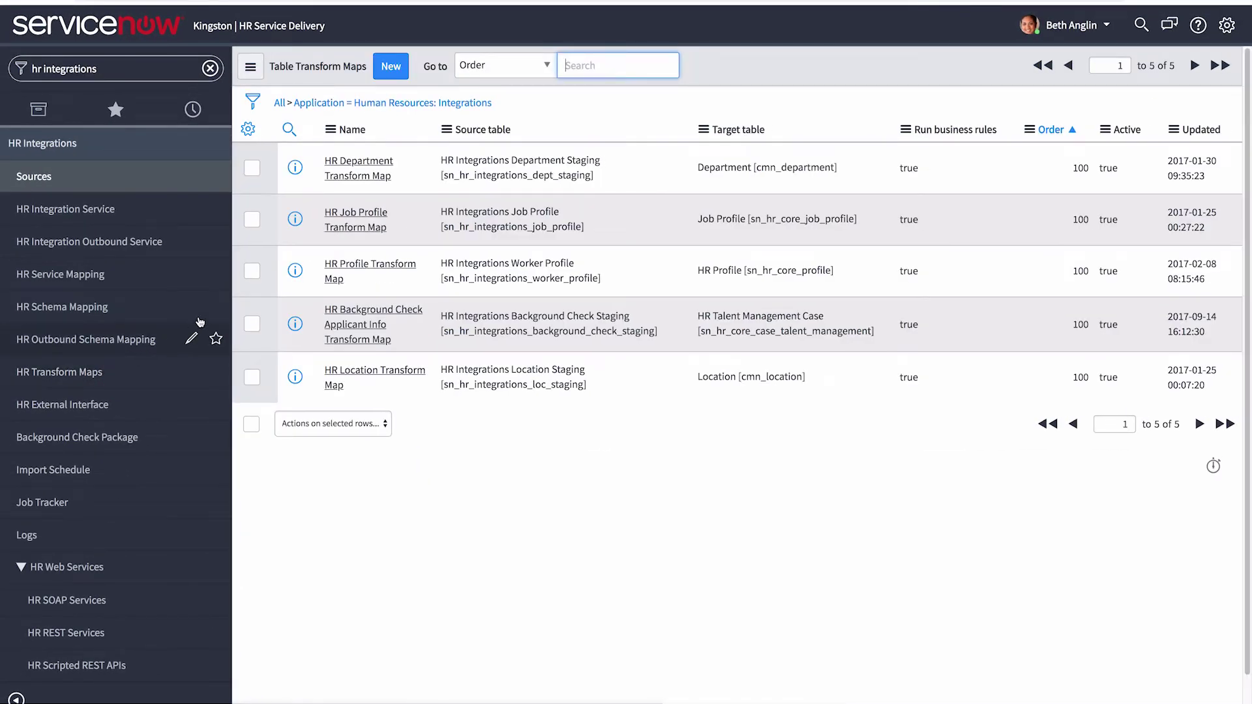
- Open the HR Profile Transform Map and view the scripted field map for Home state / province
click(333, 279)
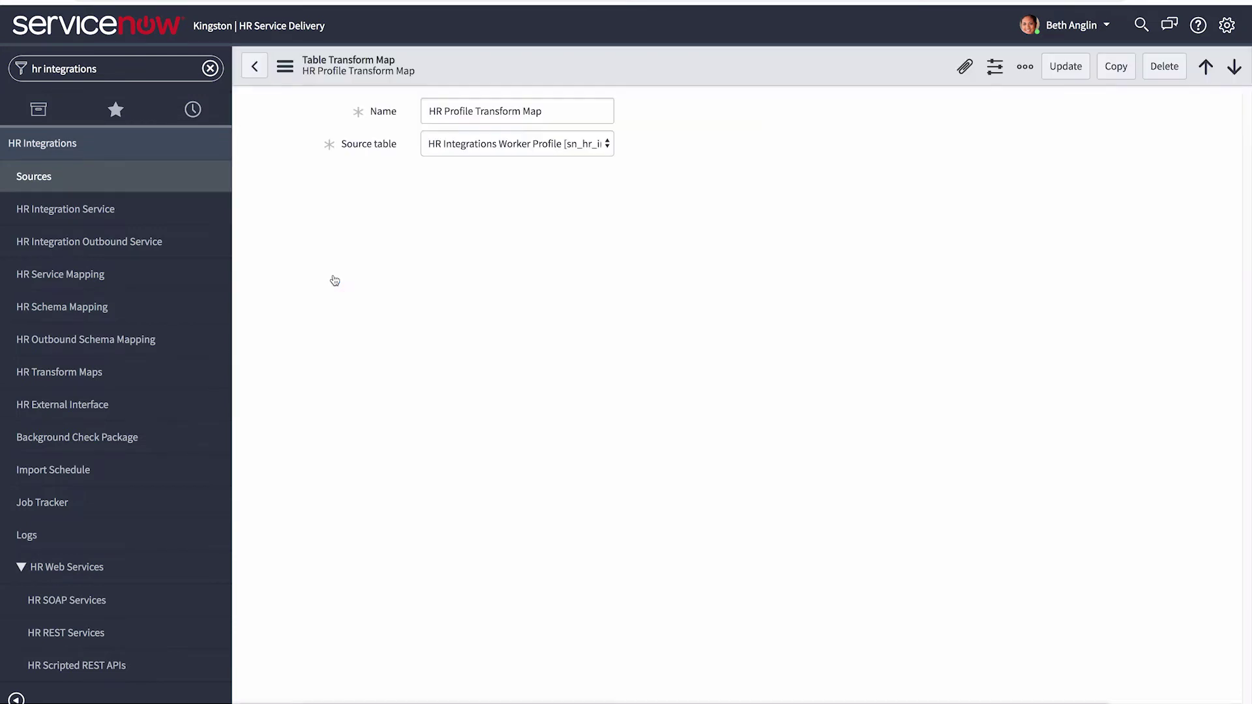
scroll(329, 321, down, 7)
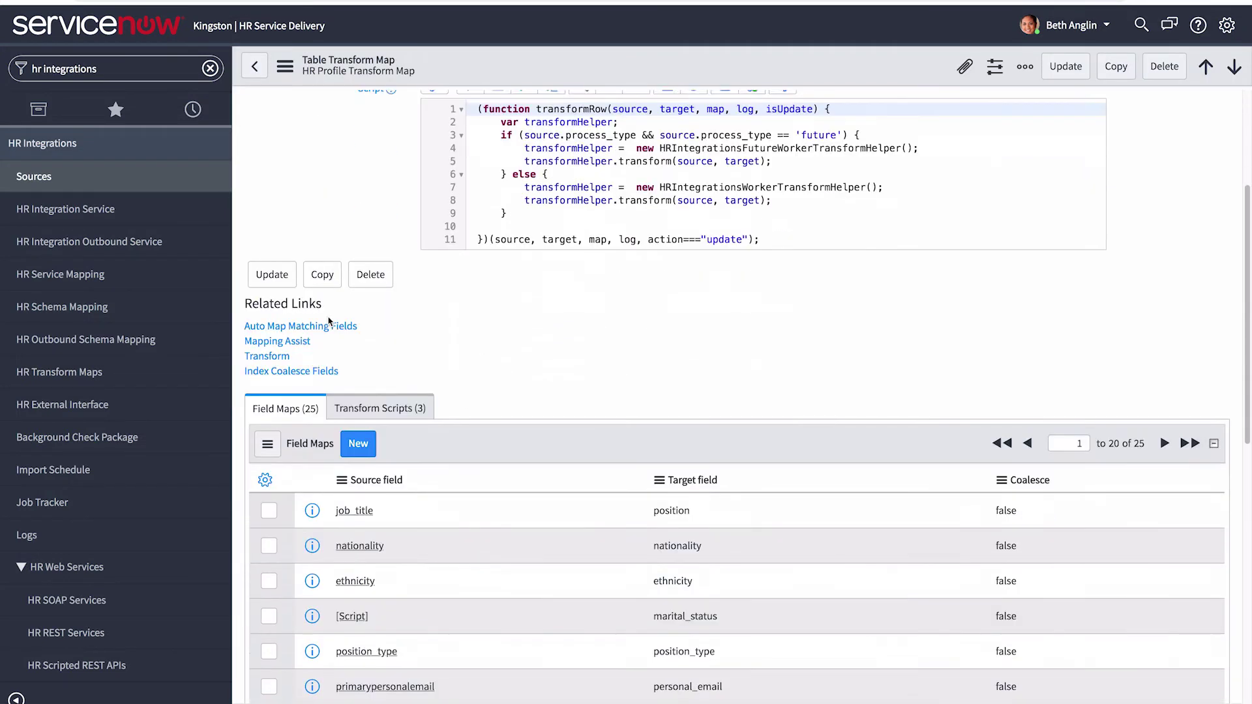
scroll(329, 321, down, 3)
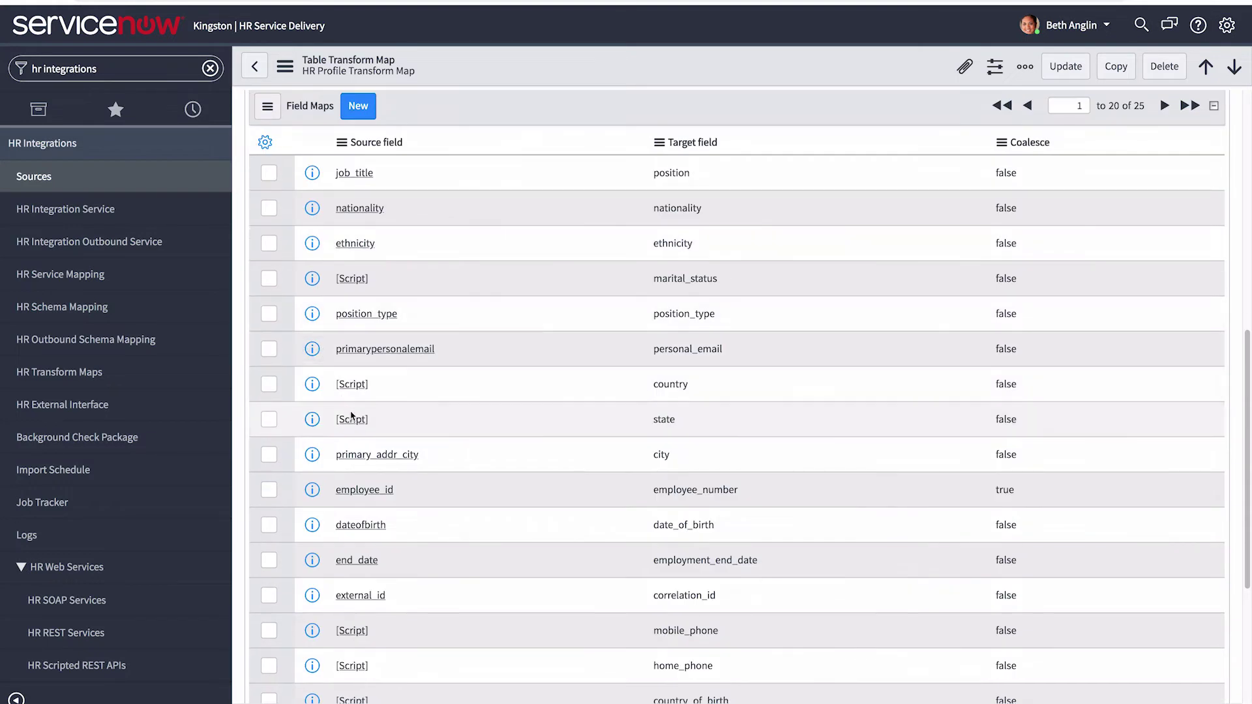
click(353, 420)
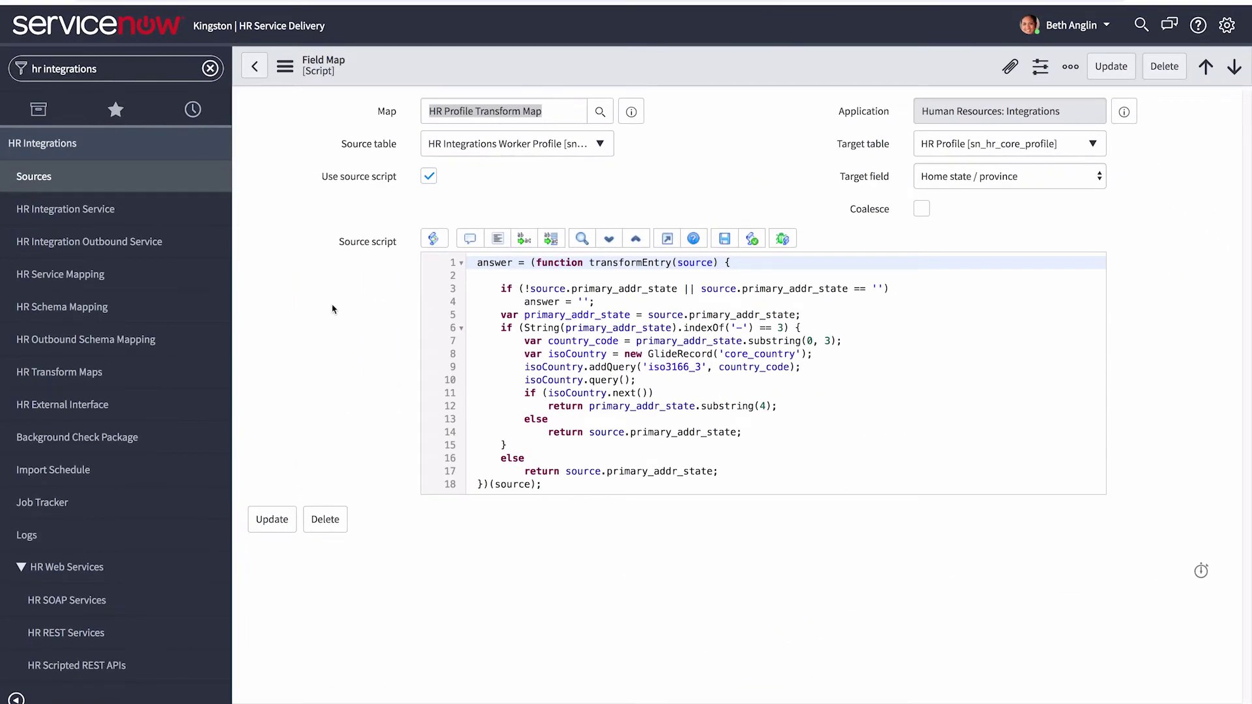
- Reopen the HR Service Mapping list and group it by the HR external source column
click(132, 275)
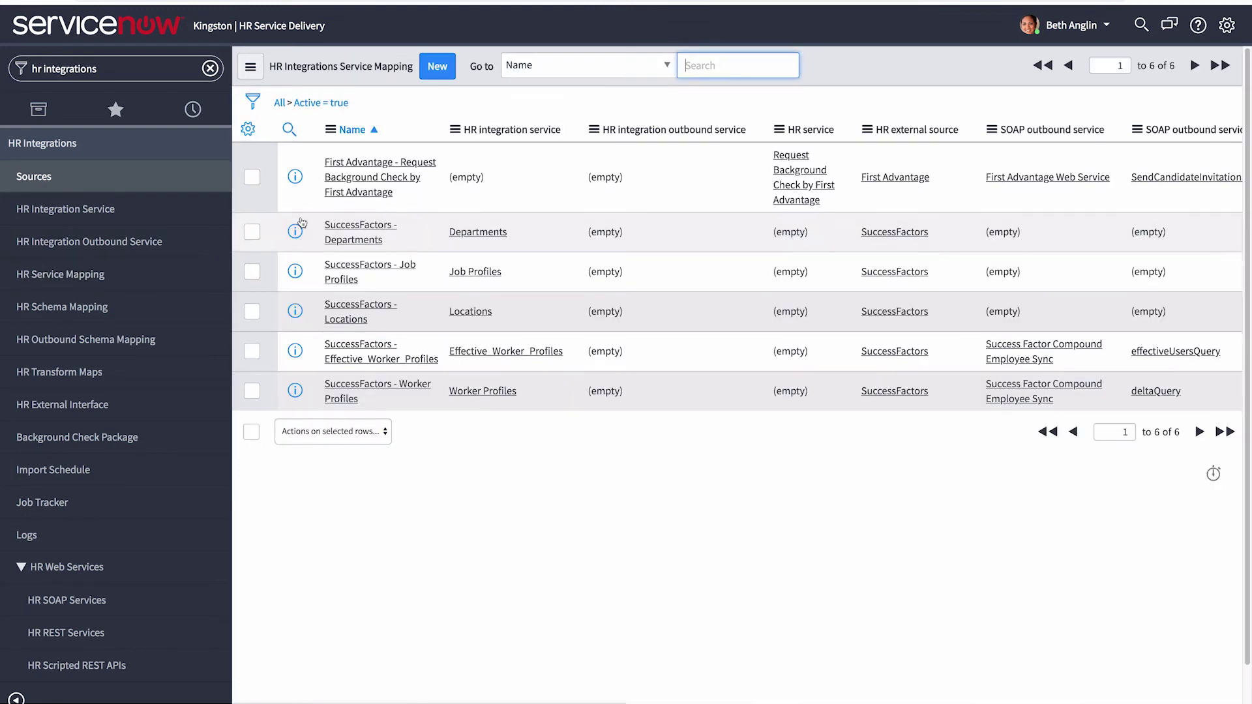
click(865, 131)
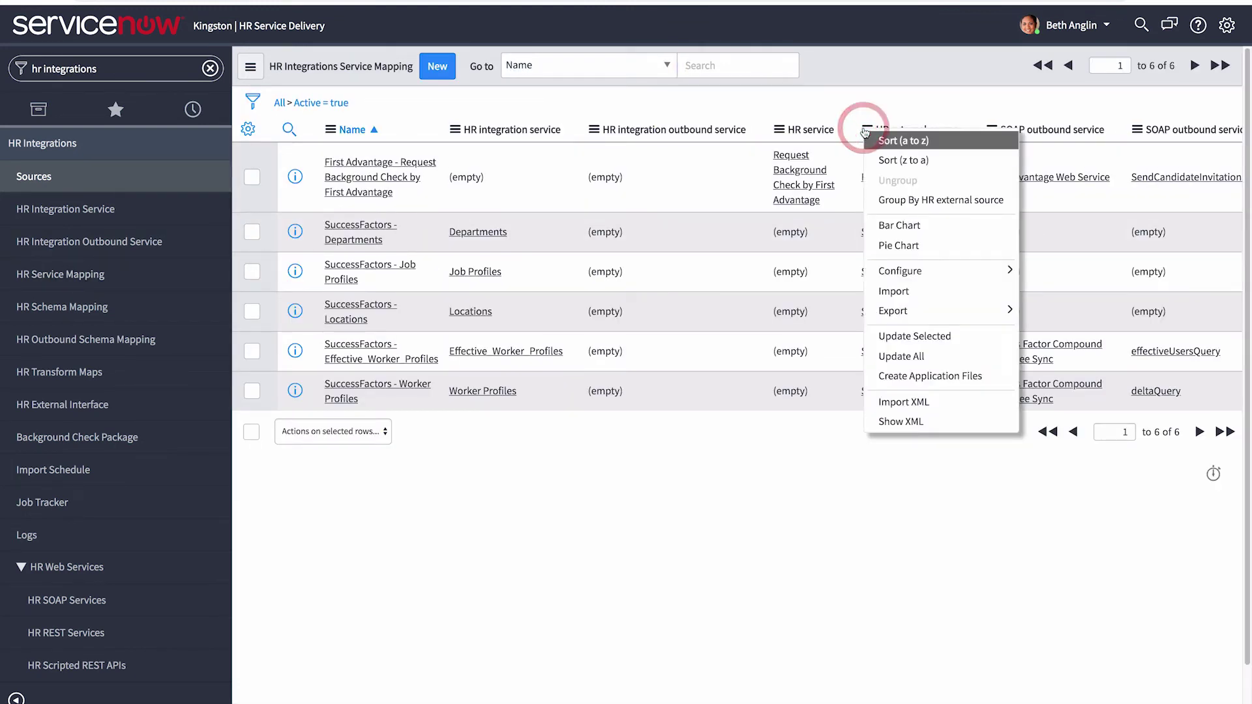
click(913, 205)
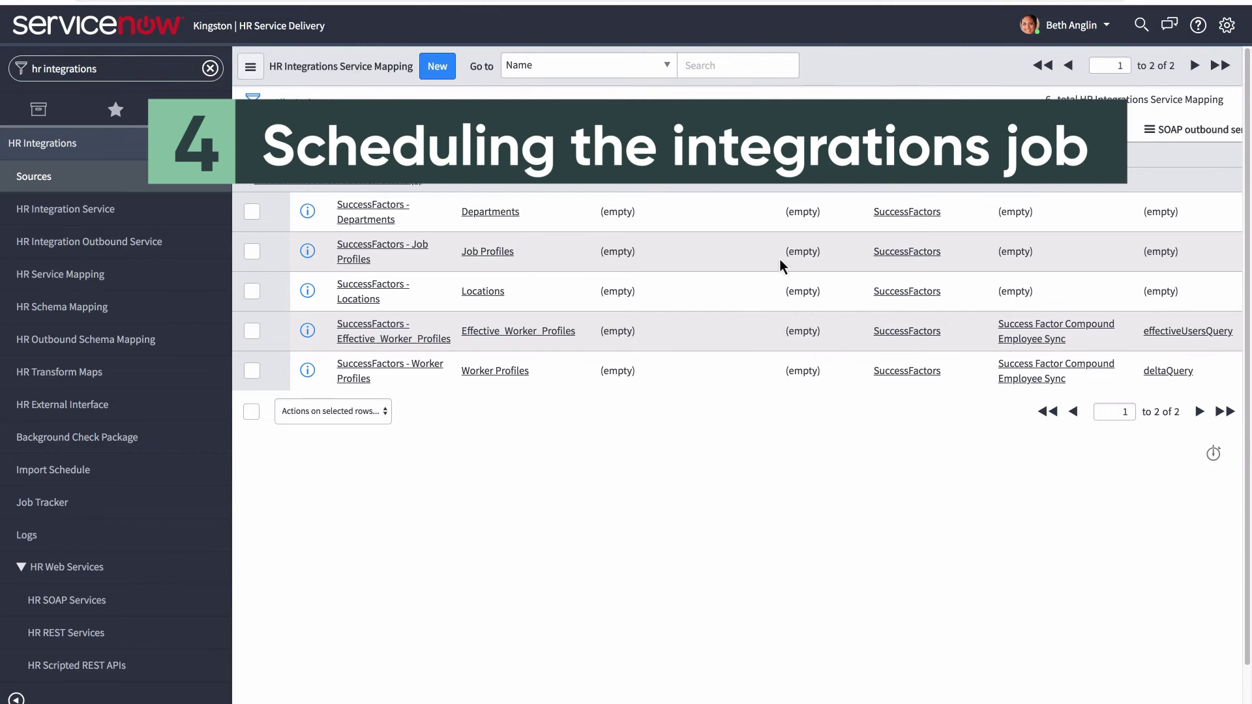
- Run the monthly HR Integrations-SuccessFactors Sync scheduled job now with Execute Now
click(150, 468)
click(351, 197)
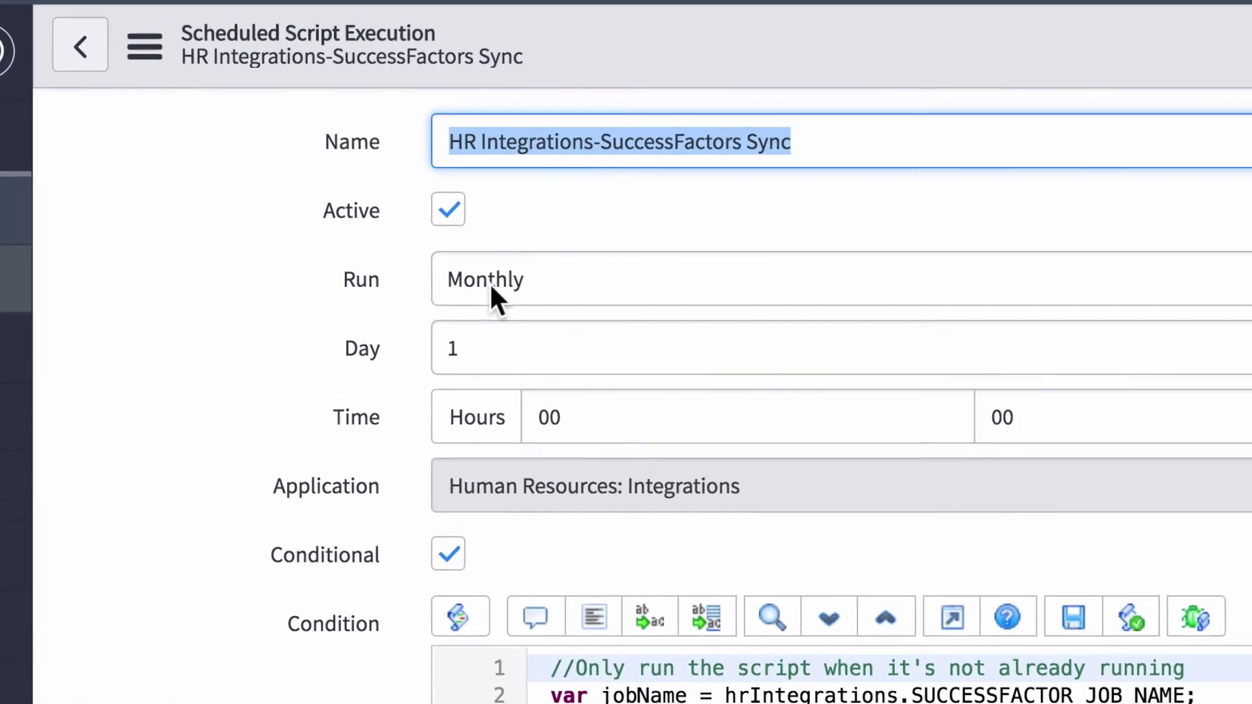
click(457, 199)
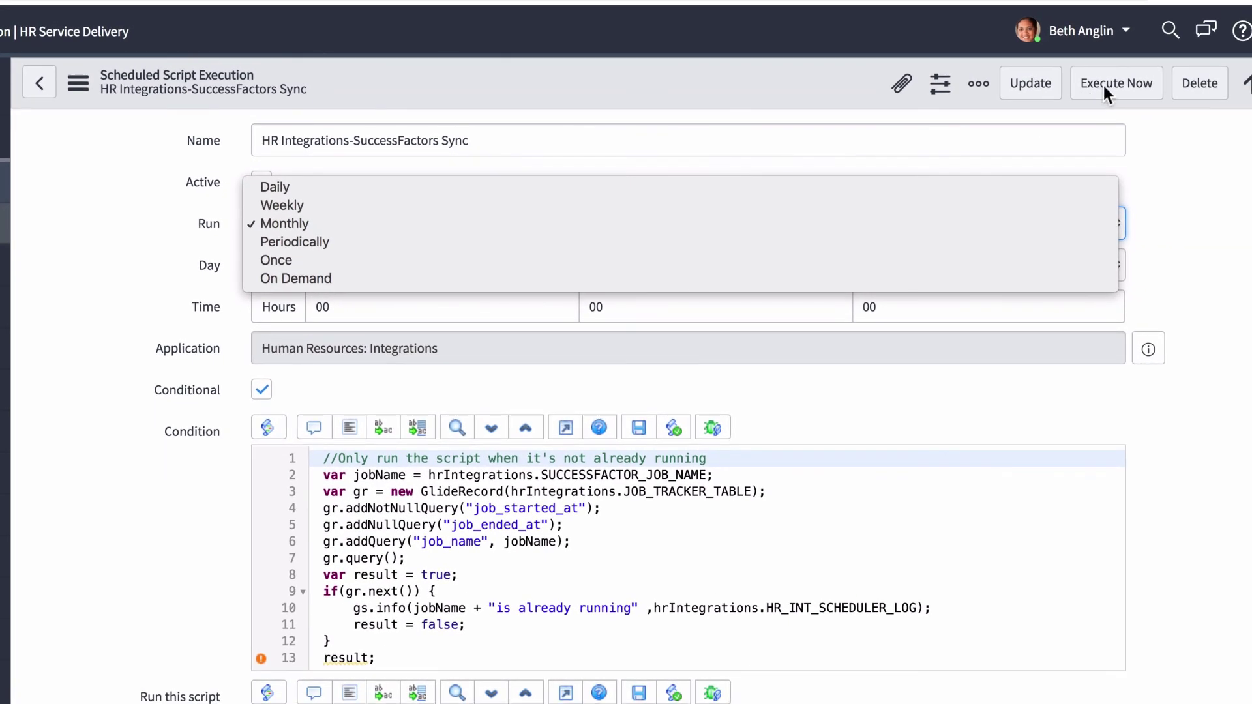
click(1108, 83)
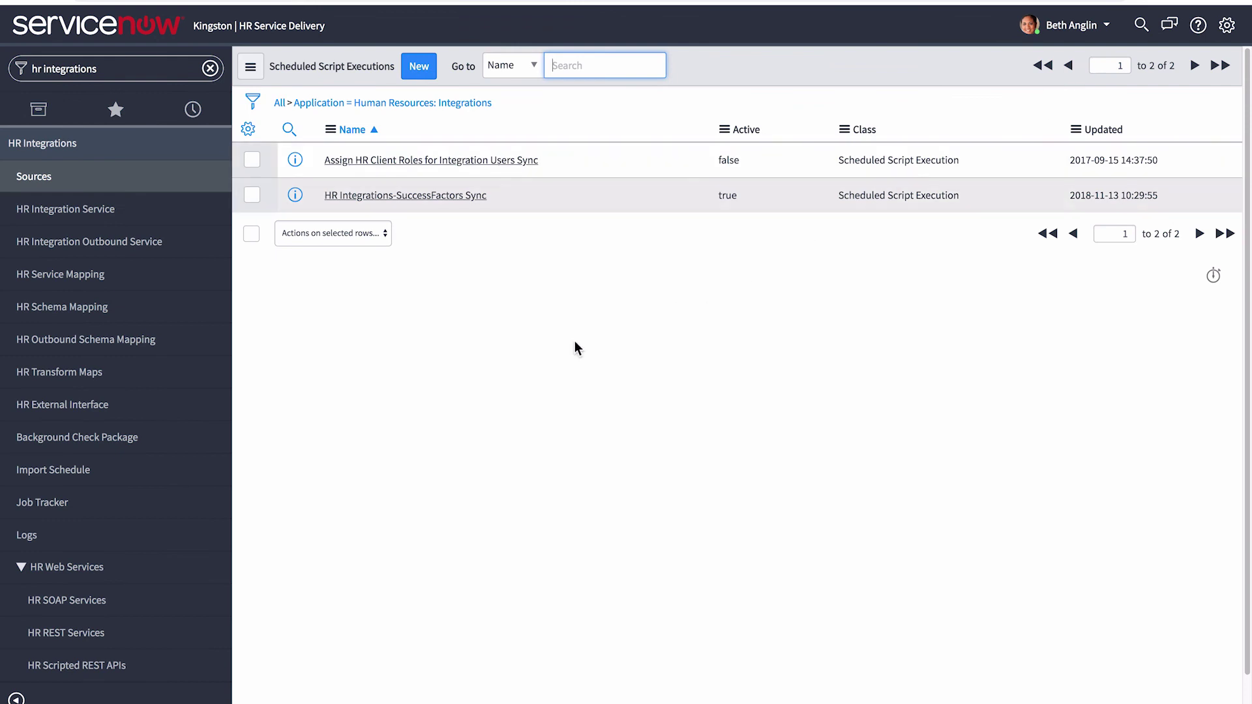
- Check the SuccessFactors Sync job tracker: Complete, Departments loading, four service trackers pending
click(152, 501)
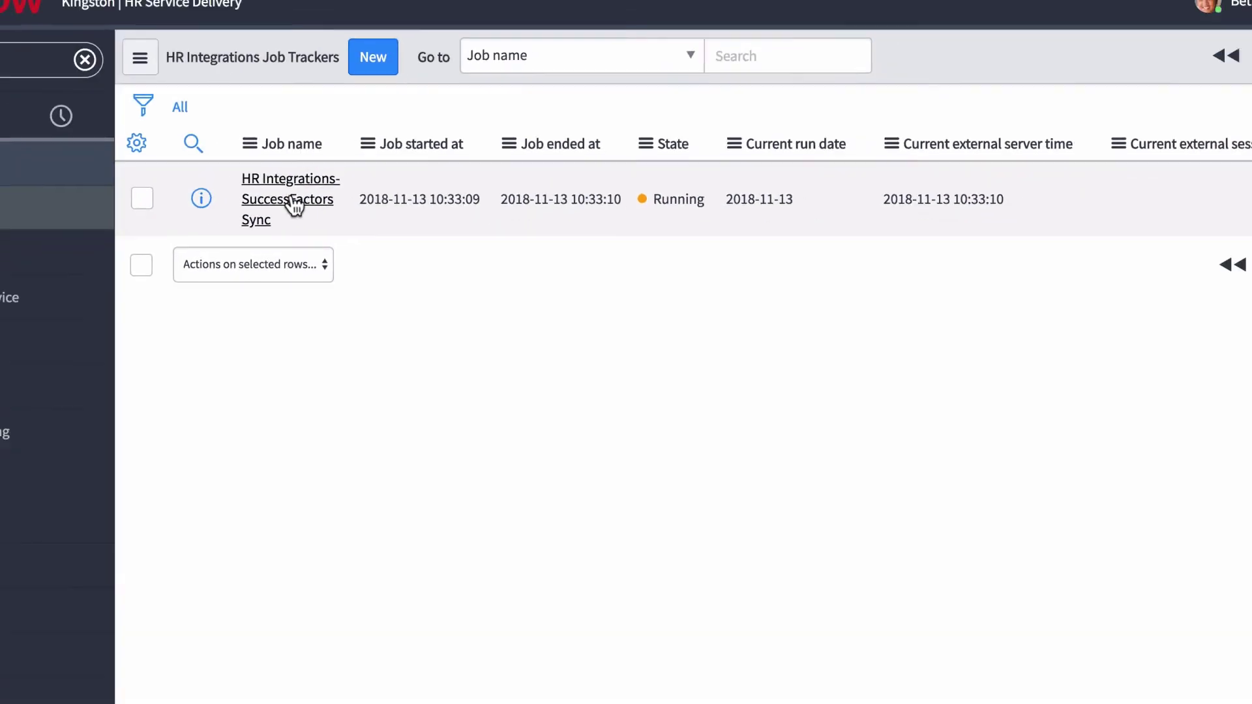
click(229, 228)
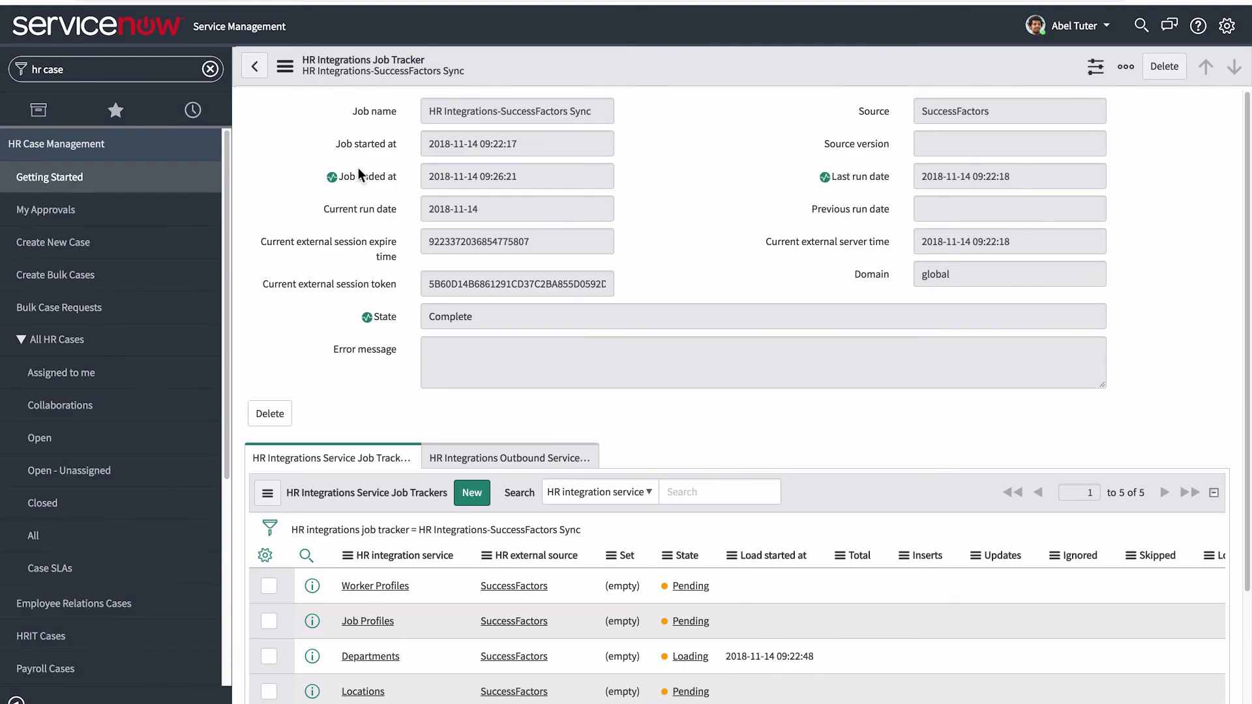
scroll(289, 322, down, 2)
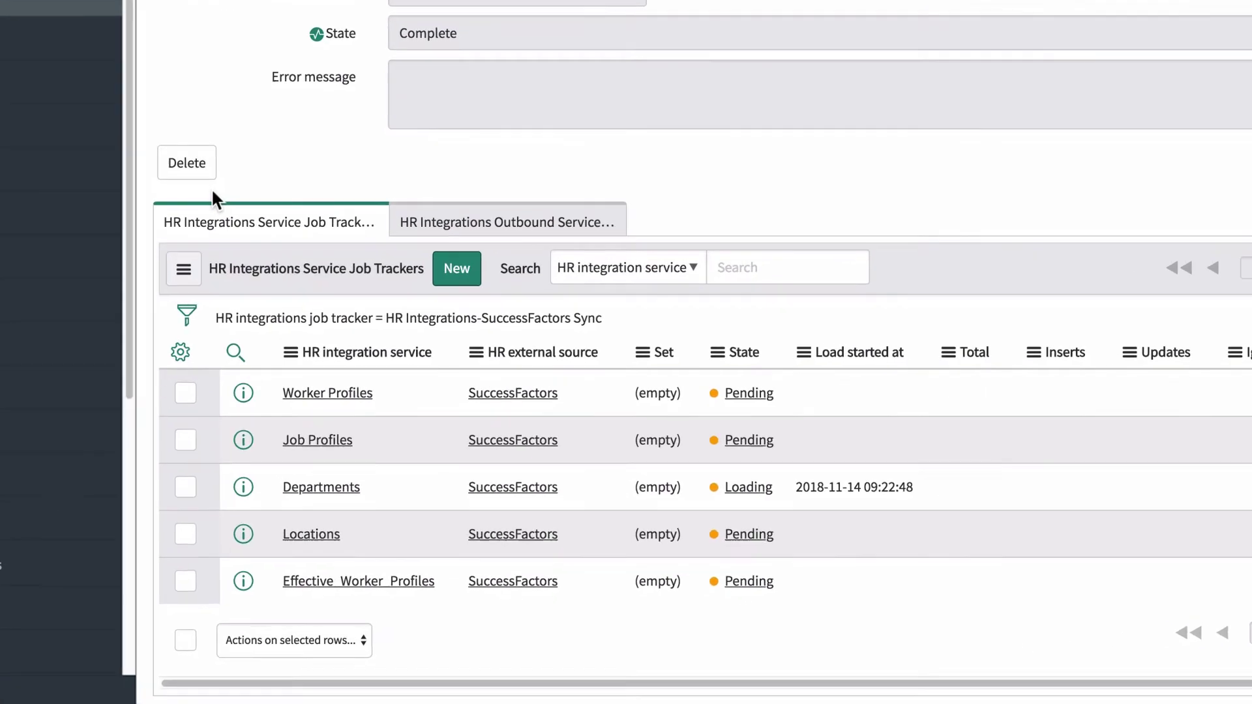